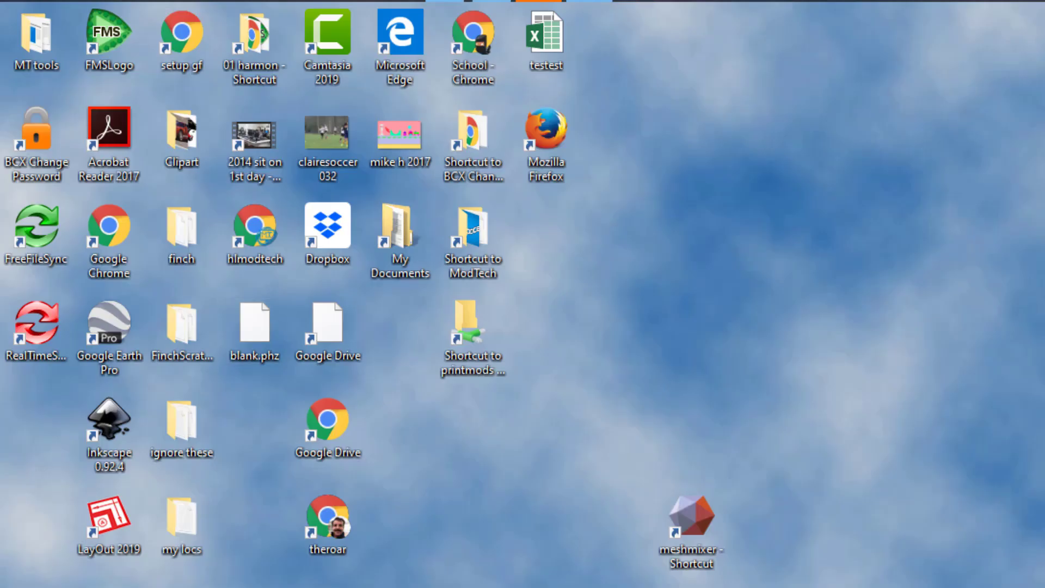
# Step: Open blank.phz from the MT tools folder so it launches in Phun
pyautogui.doubleClick(22, 63)
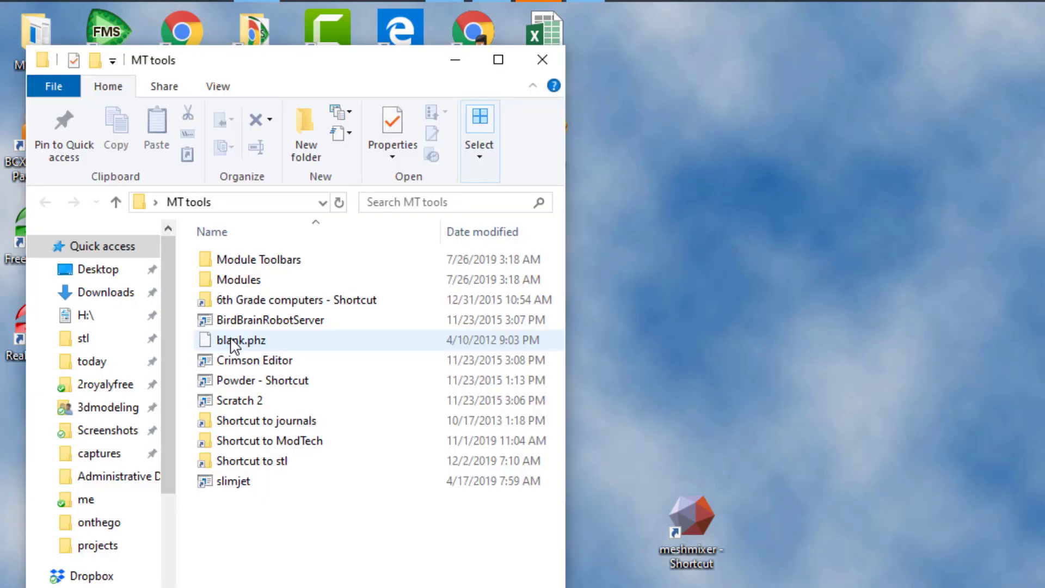
pyautogui.doubleClick(230, 339)
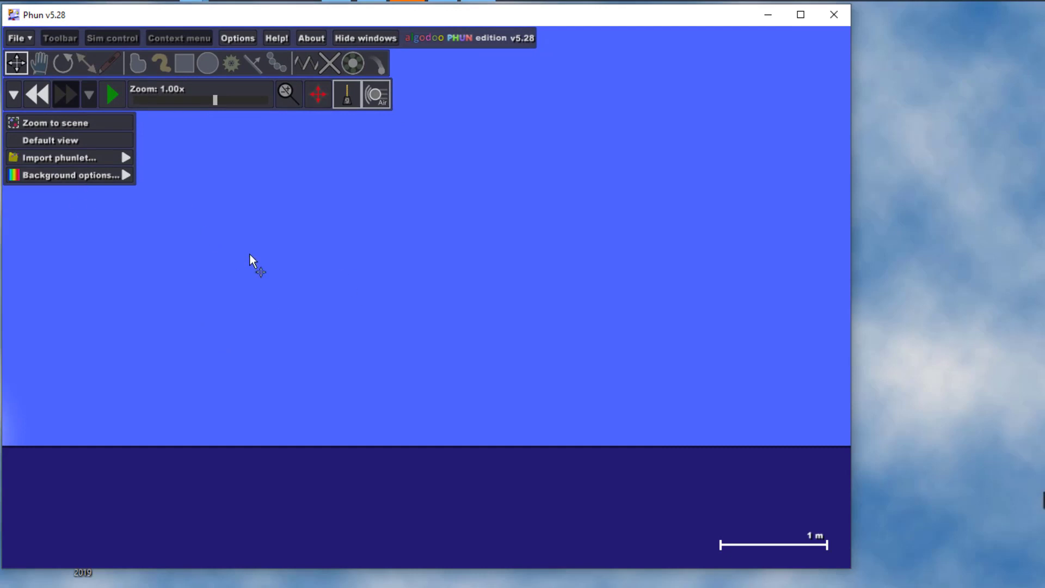
pyautogui.click(589, 397)
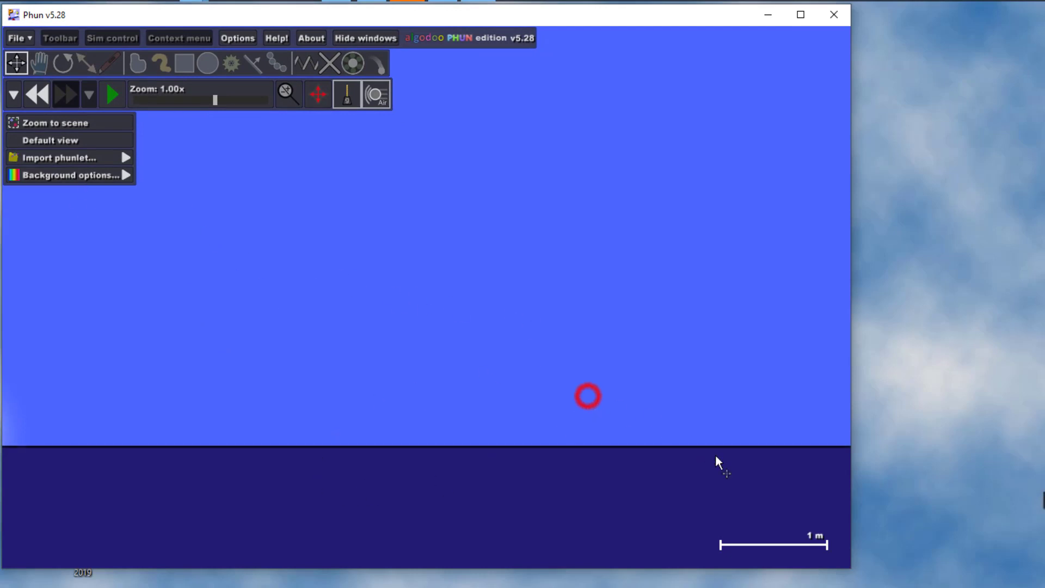
pyautogui.scroll(-4, 710, 387)
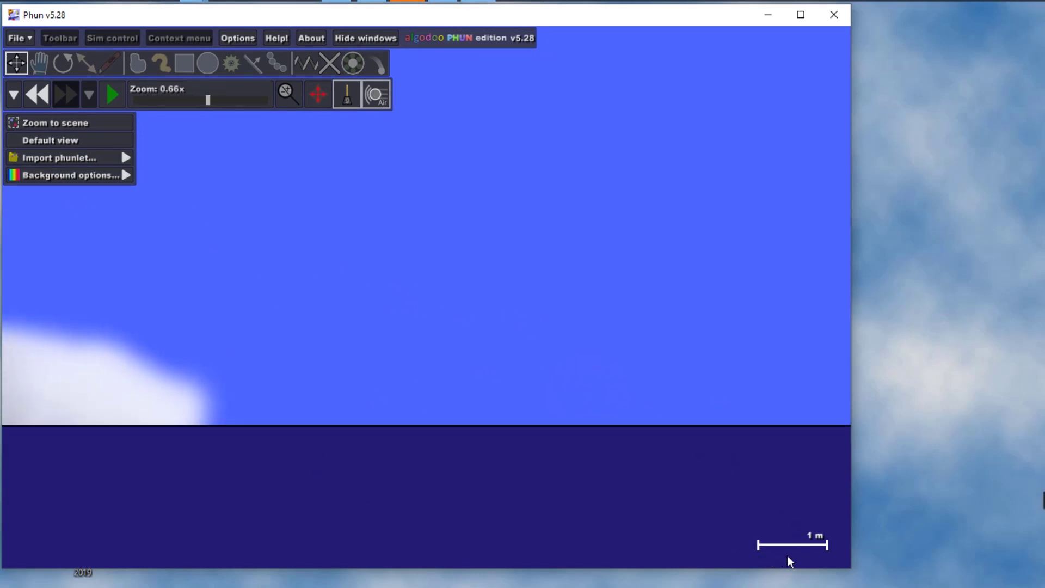
pyautogui.scroll(-1, 675, 344)
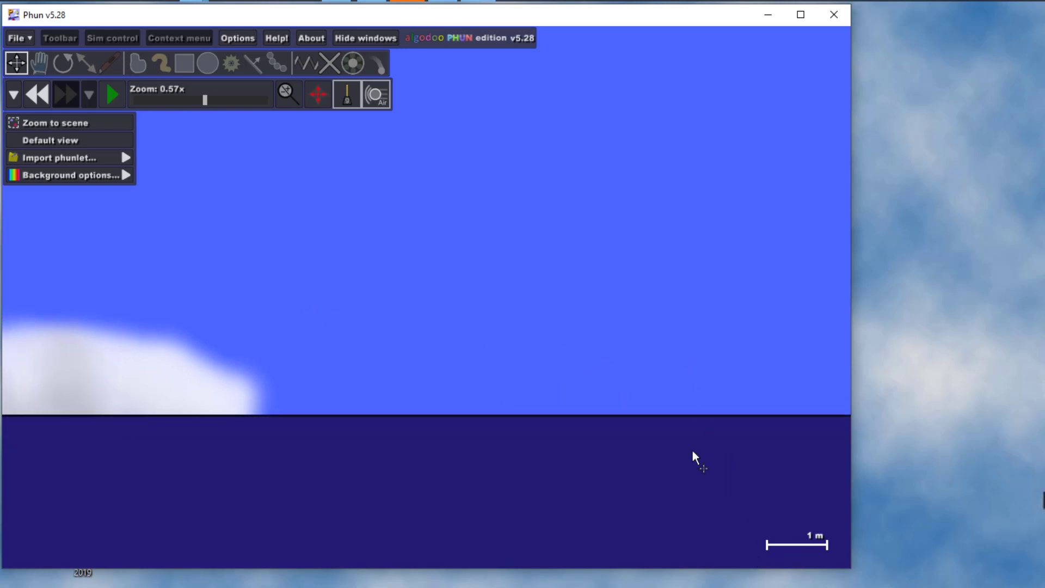
pyautogui.press('Up')
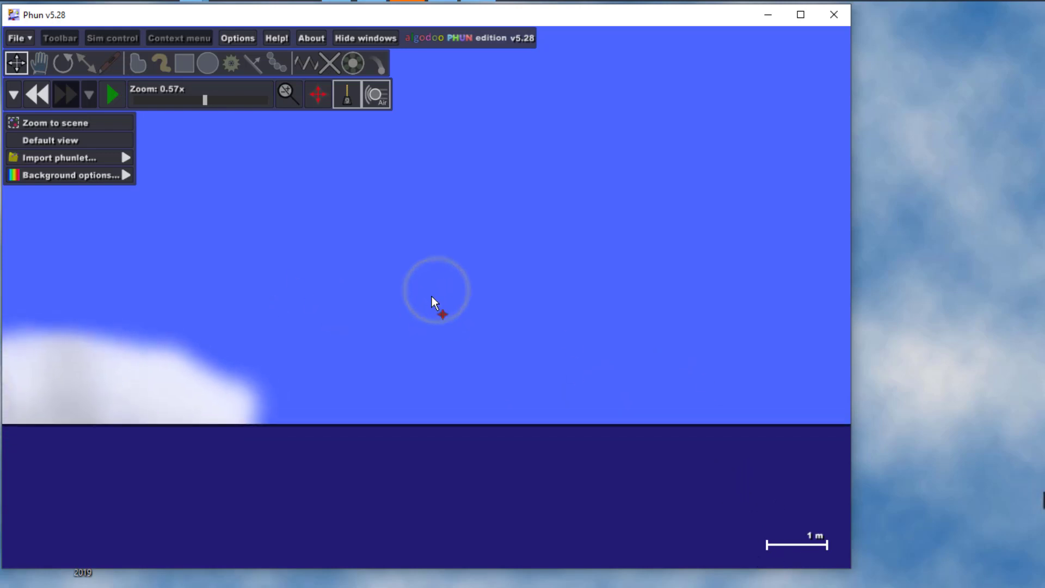
pyautogui.click(428, 240)
pyautogui.moveTo(398, 277)
pyautogui.mouseDown()
pyautogui.moveTo(397, 253)
pyautogui.moveTo(482, 299)
pyautogui.moveTo(426, 267)
pyautogui.mouseUp()
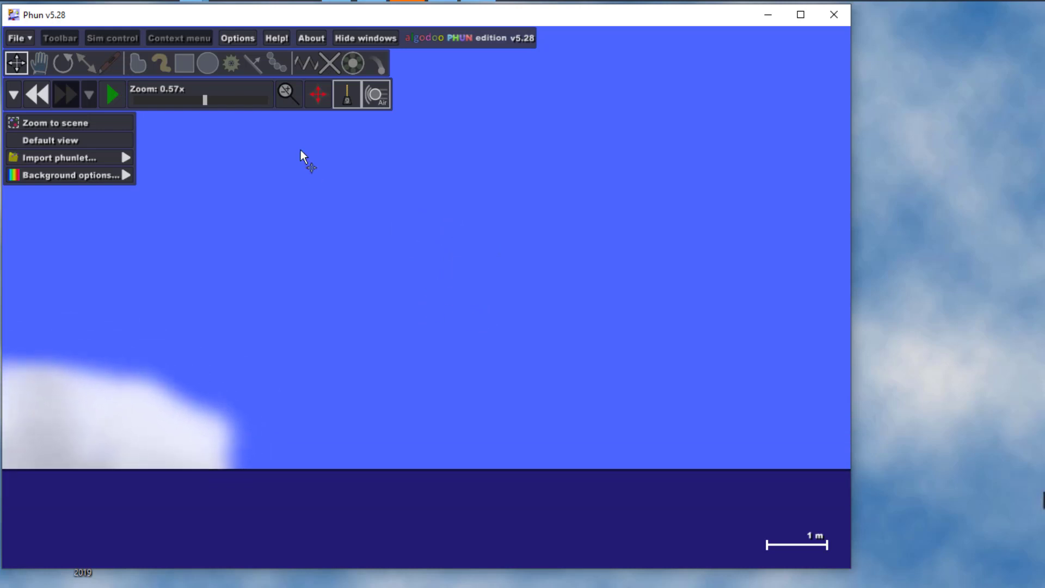
pyautogui.click(186, 68)
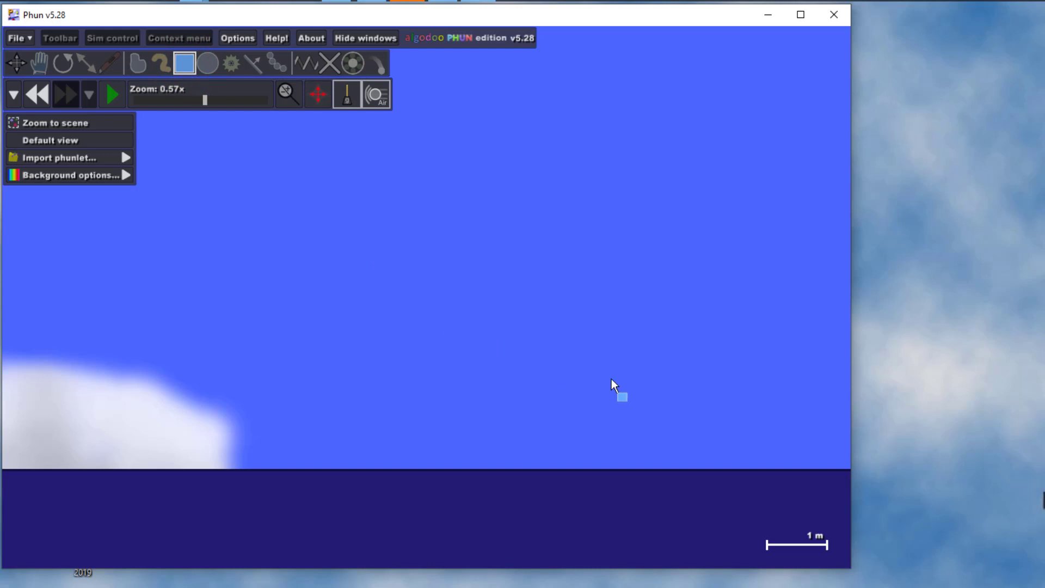
# Step: Draw a pink box on the ground at the right, run the simulation briefly, then pause it
pyautogui.moveTo(563, 371); pyautogui.dragTo(721, 461)
pyautogui.click(112, 95)
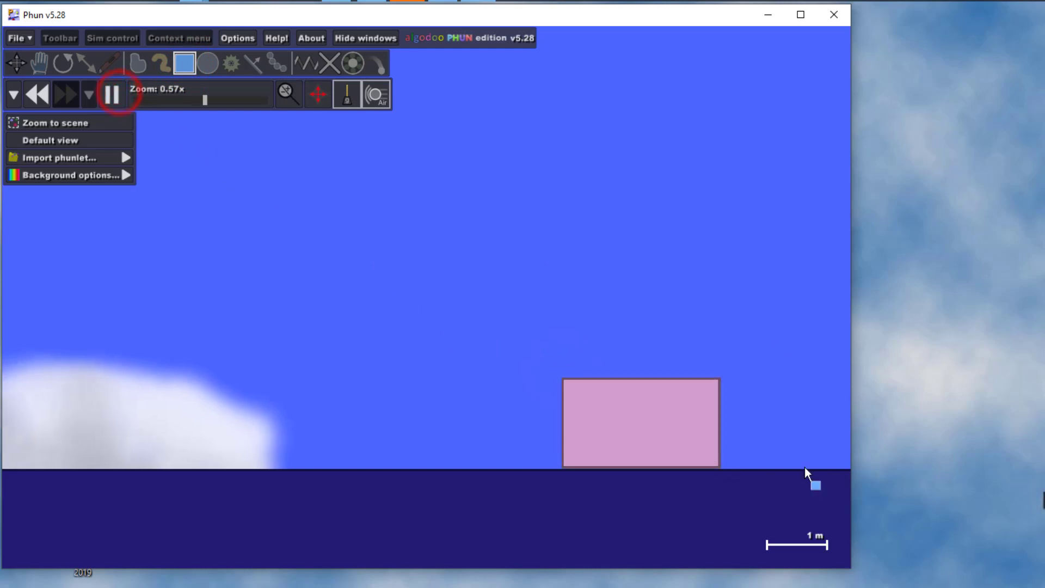
pyautogui.click(112, 95)
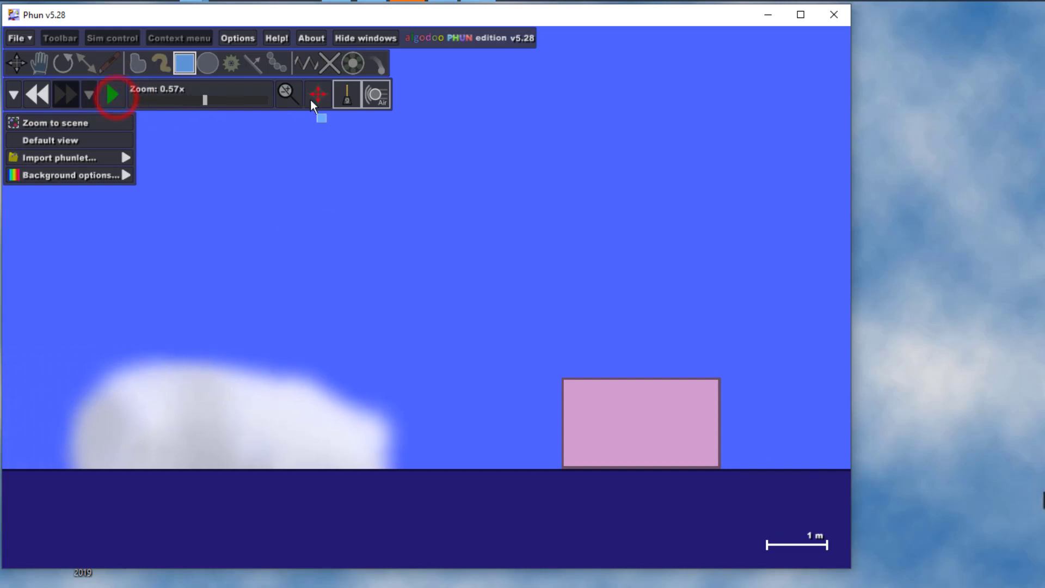
pyautogui.click(332, 65)
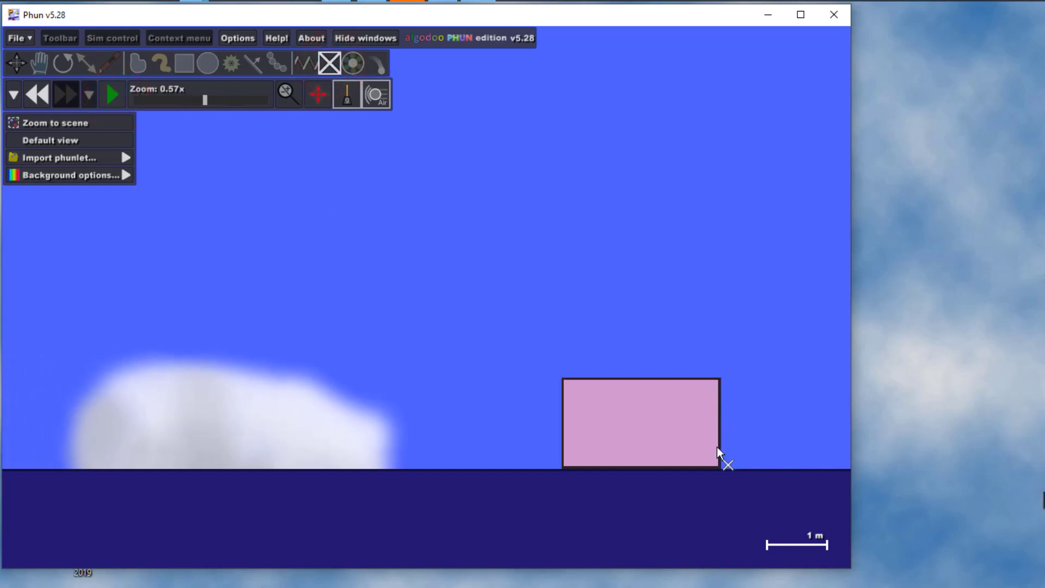
pyautogui.scroll(10, 712, 450)
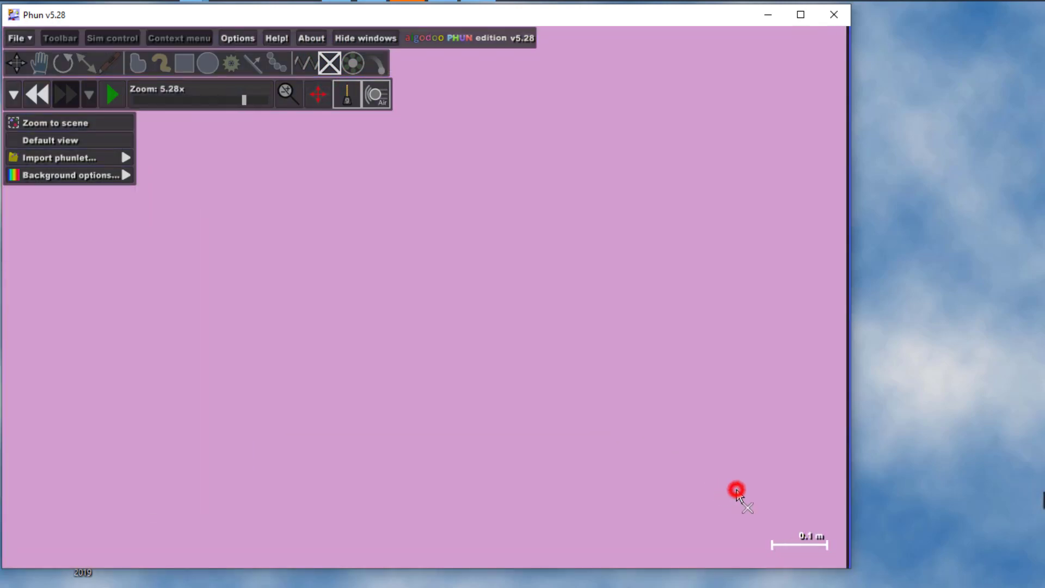
pyautogui.scroll(-9, 719, 490)
pyautogui.scroll(-4, 713, 435)
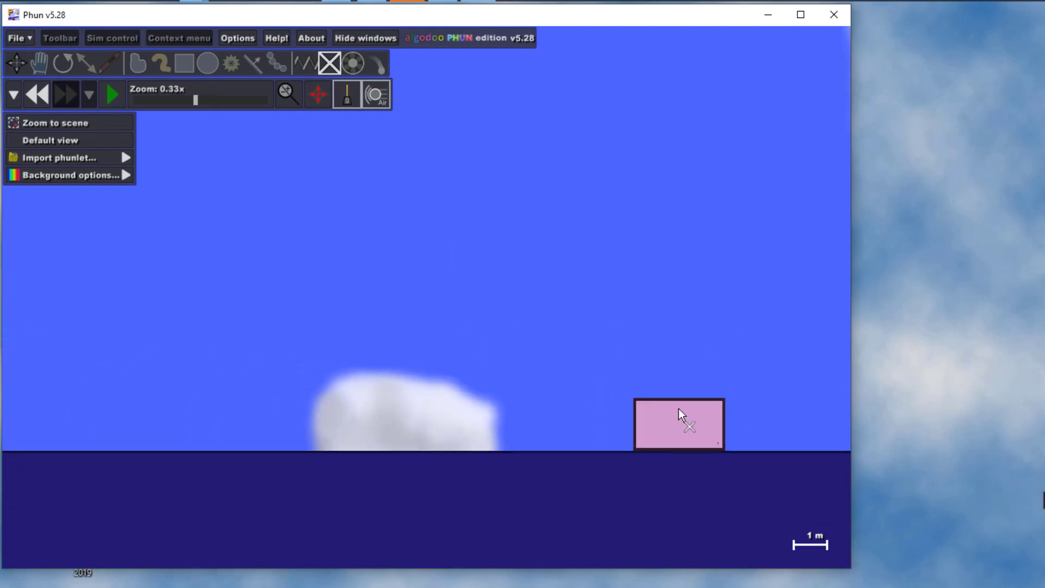
# Step: Draw a small purple circle in the sky and attach a tracer near its top edge
pyautogui.click(208, 61)
pyautogui.moveTo(373, 324); pyautogui.dragTo(385, 334)
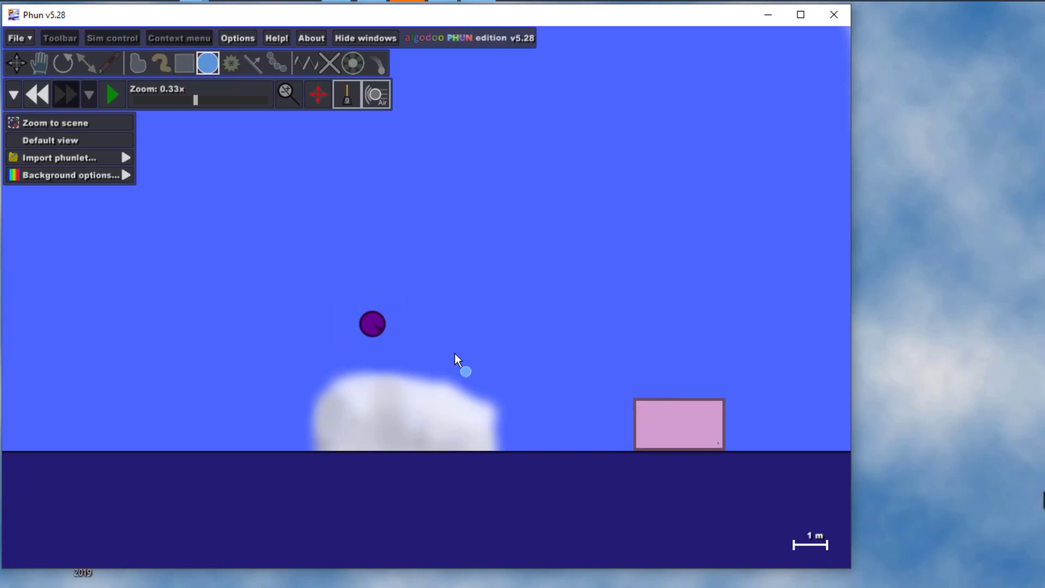
pyautogui.scroll(6, 369, 332)
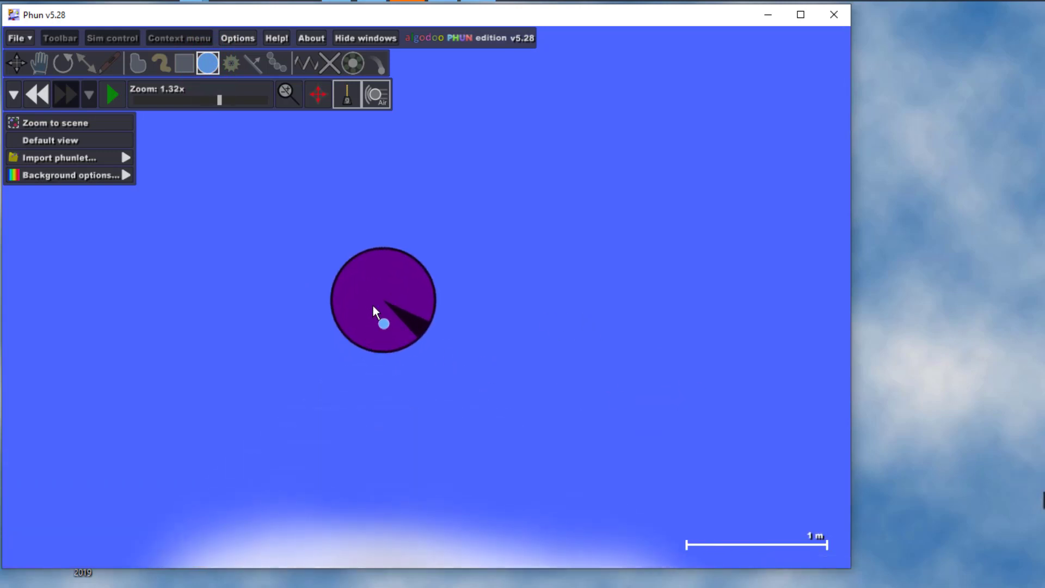
pyautogui.click(379, 62)
pyautogui.click(378, 264)
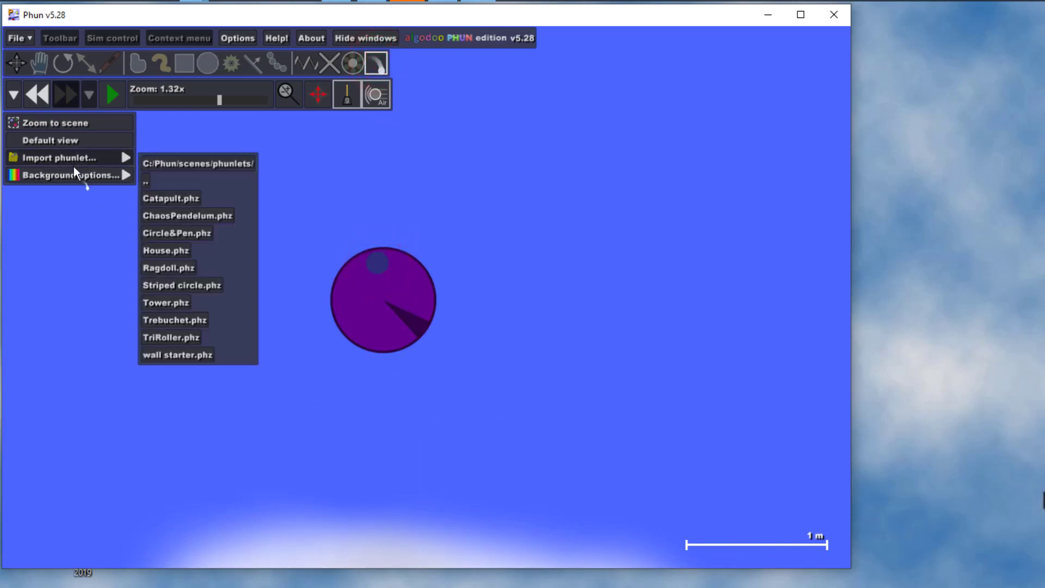
# Step: Make the circle's tracer yellow with full saturation and value in its Appearance settings
pyautogui.moveTo(76, 173)
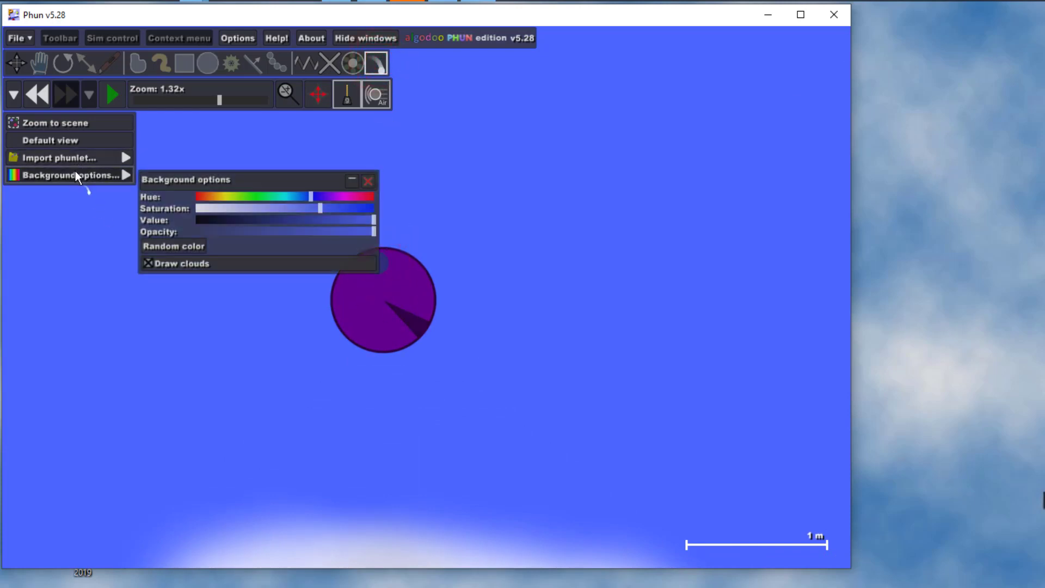
pyautogui.rightClick(382, 269)
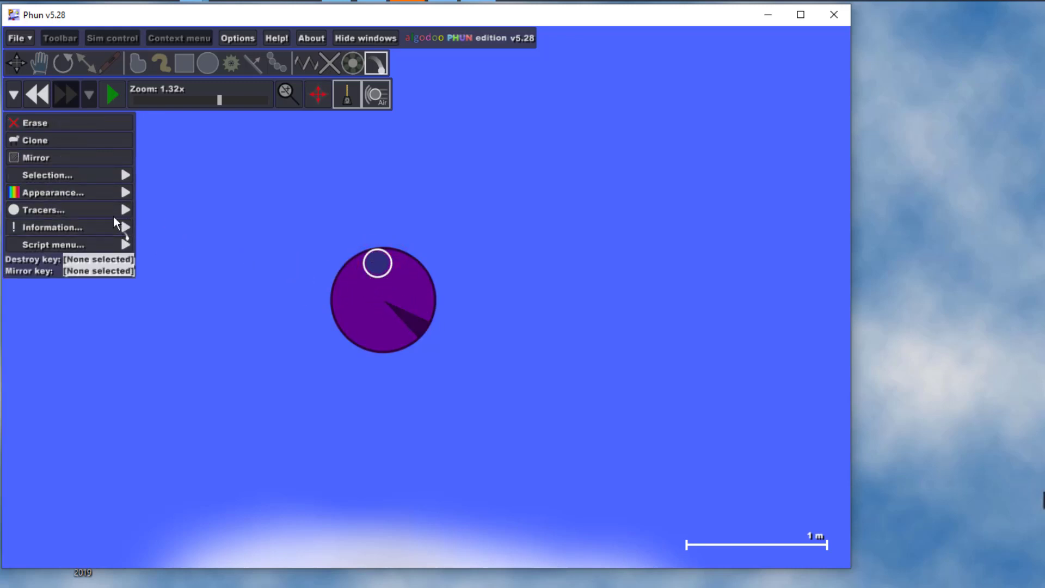
pyautogui.click(117, 195)
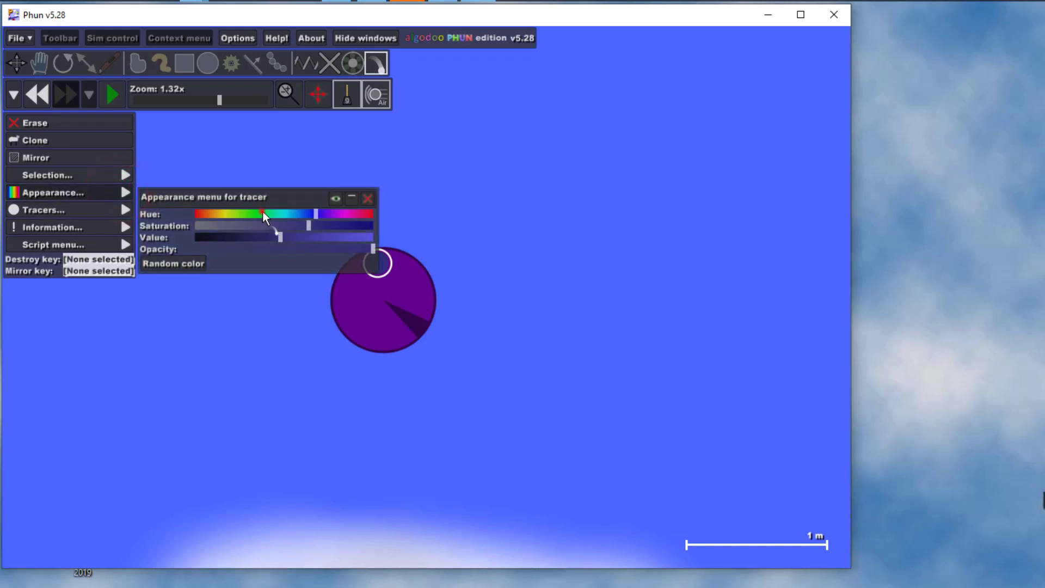
pyautogui.moveTo(262, 214); pyautogui.dragTo(227, 220)
pyautogui.click(310, 226)
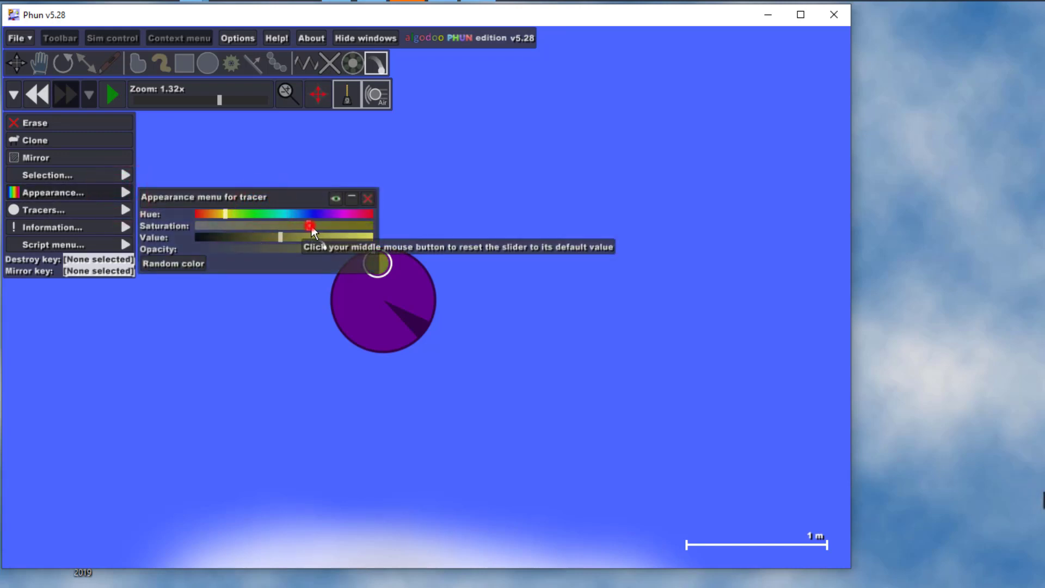
pyautogui.moveTo(312, 226); pyautogui.dragTo(371, 236)
pyautogui.click(223, 216)
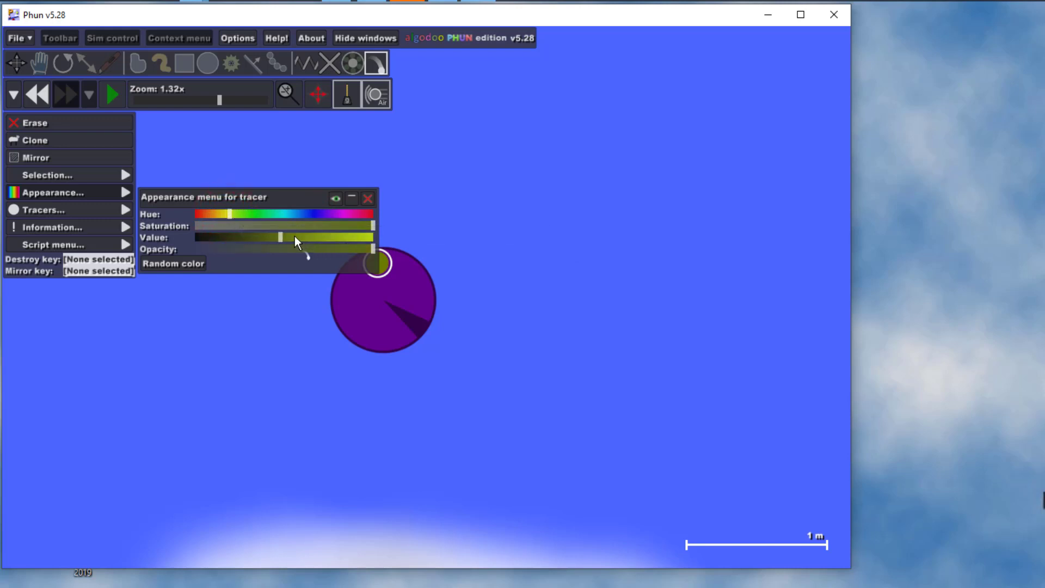
pyautogui.moveTo(283, 239); pyautogui.dragTo(380, 238)
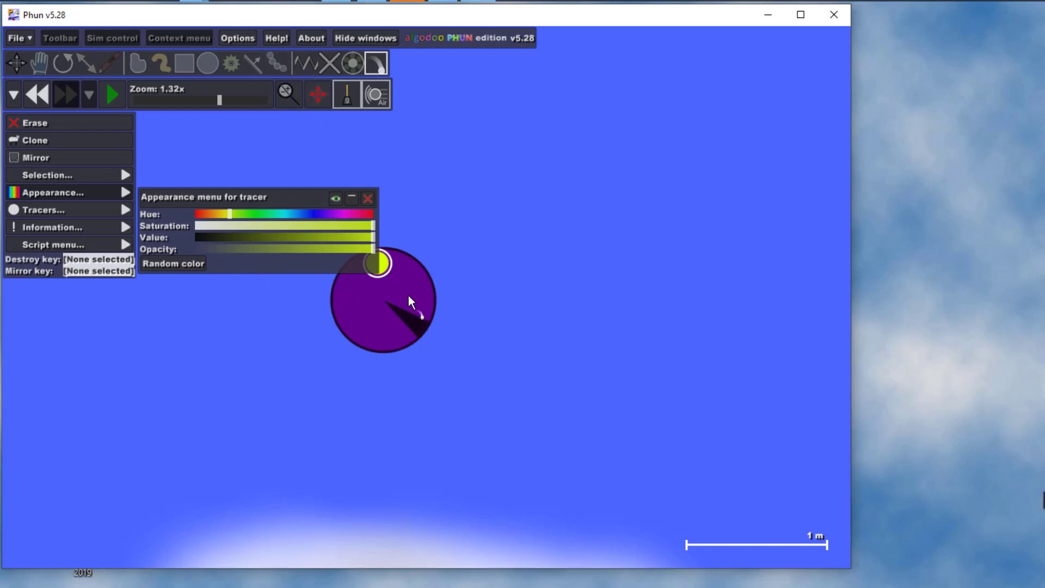
pyautogui.click(375, 63)
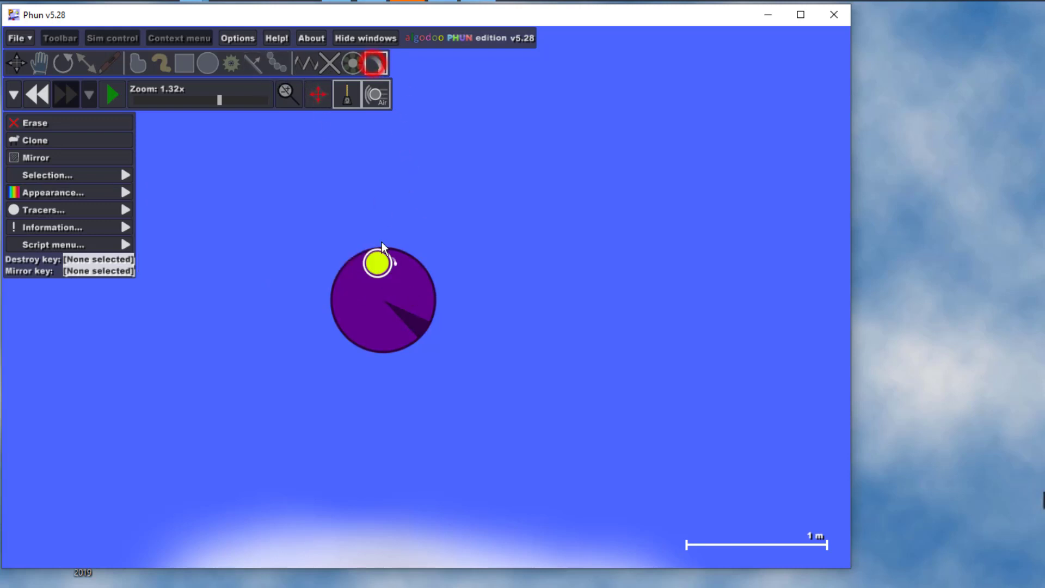
# Step: Add three more tracers to the circle: inside, at the bottom, and on the left side
pyautogui.click(415, 301)
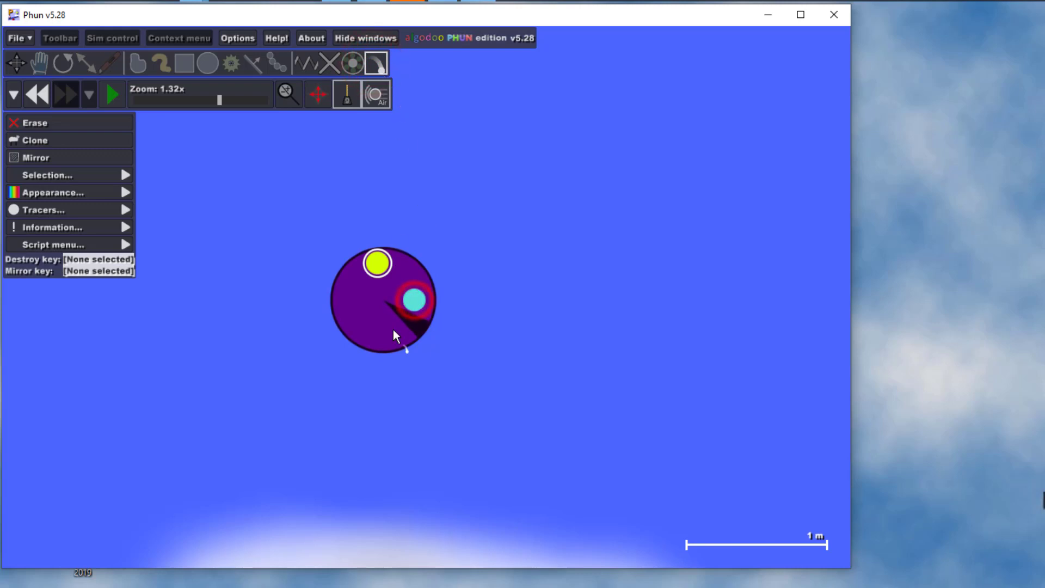
pyautogui.click(381, 339)
pyautogui.click(346, 294)
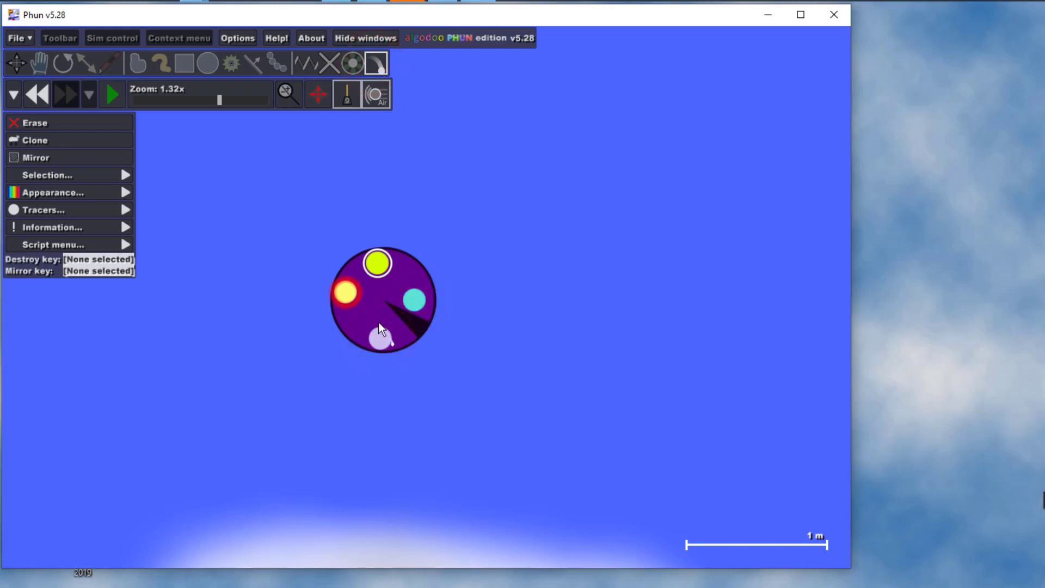
# Step: Recolour the bottom tracer a fully saturated, bright magenta
pyautogui.click(383, 338)
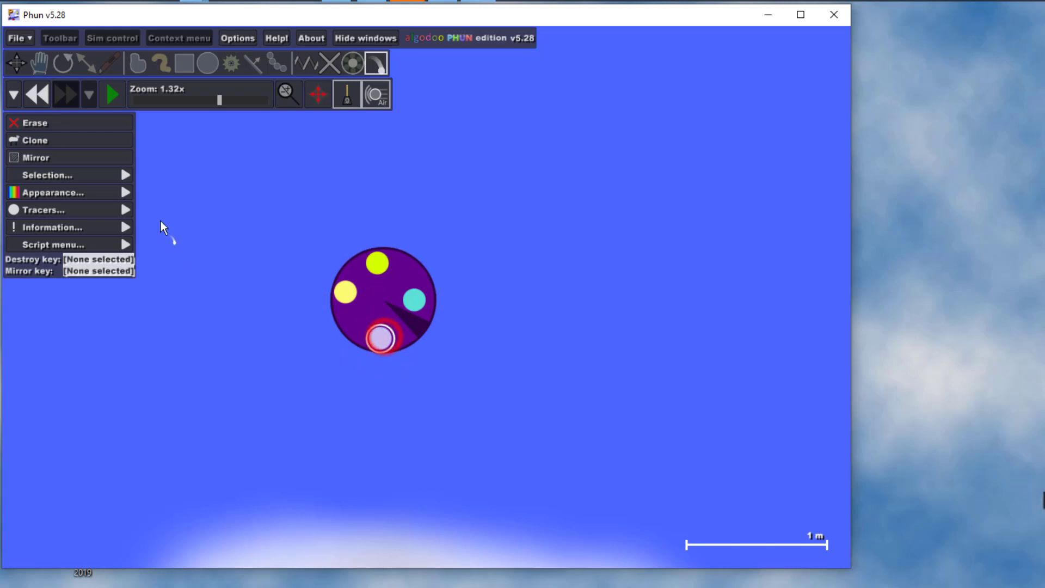
pyautogui.click(87, 196)
pyautogui.moveTo(232, 214); pyautogui.dragTo(351, 219)
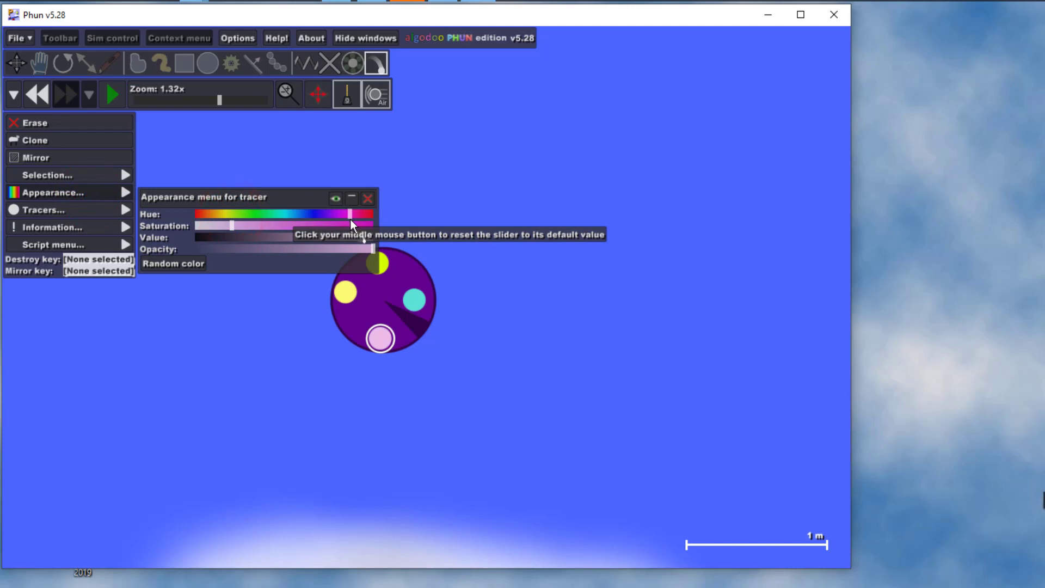
pyautogui.click(232, 227)
pyautogui.moveTo(235, 231); pyautogui.dragTo(391, 238)
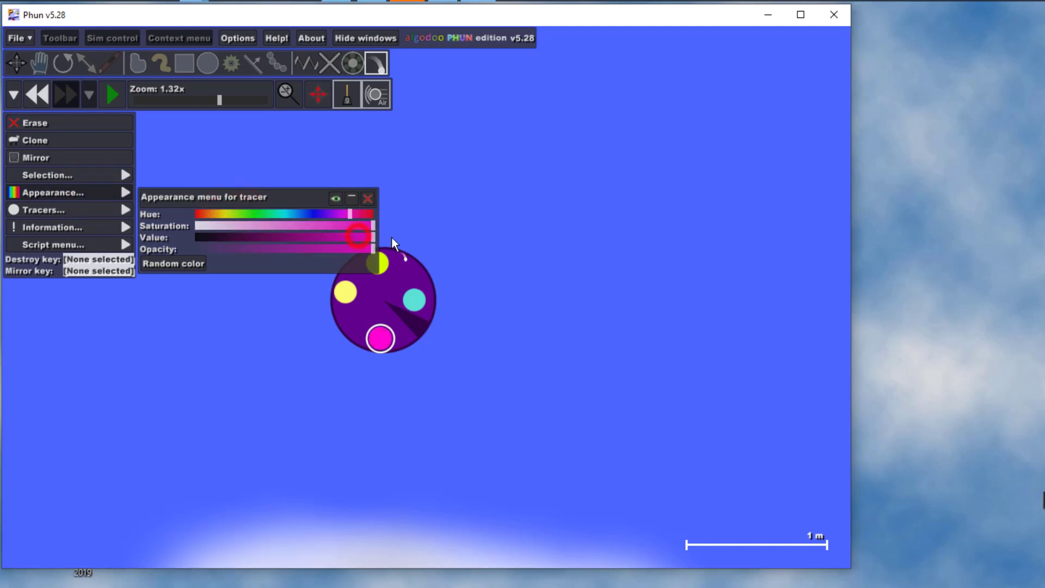
pyautogui.click(185, 64)
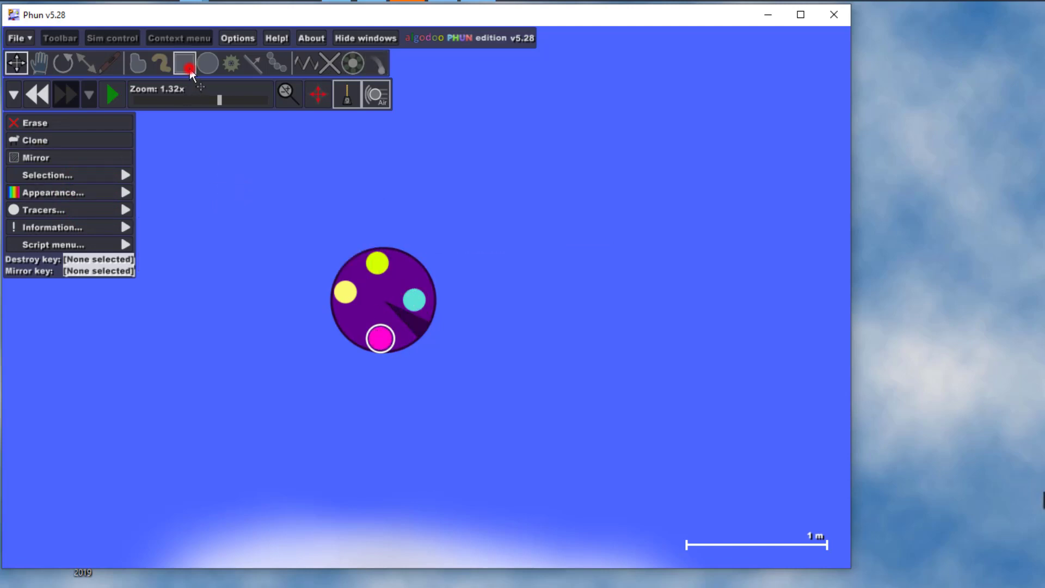
# Step: Clone the selected wheel twice to make a row of three
pyautogui.moveTo(274, 209); pyautogui.dragTo(463, 376)
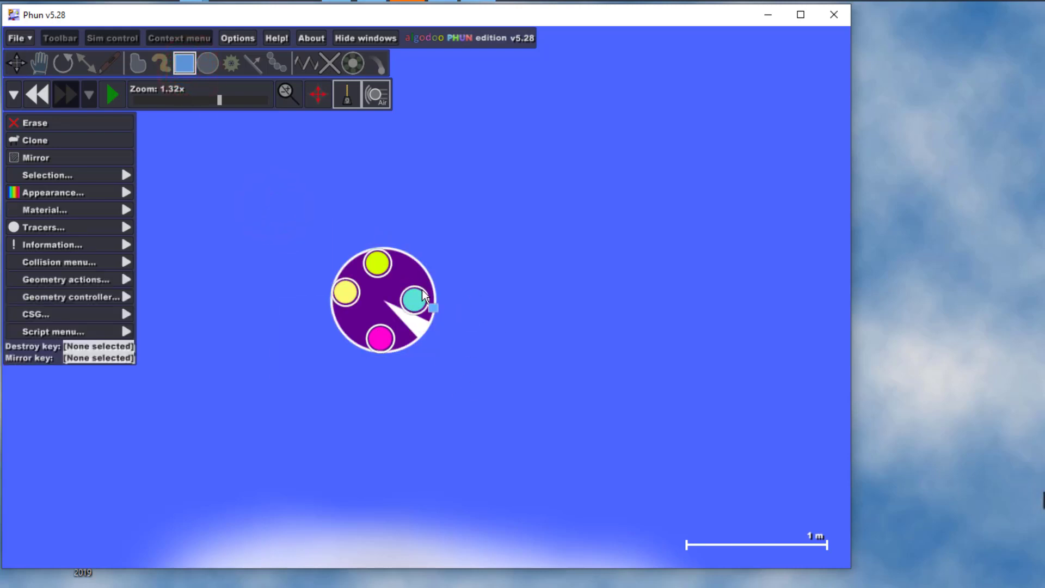
pyautogui.click(61, 143)
pyautogui.click(61, 144)
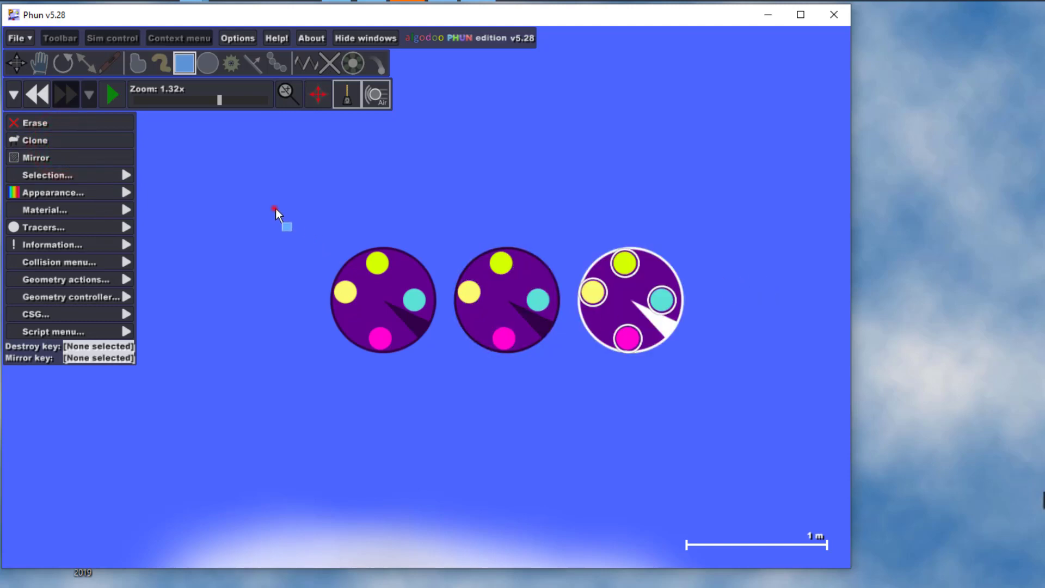
# Step: Clone the row of three wheels and place the copy just below the first row
pyautogui.moveTo(276, 208)
pyautogui.mouseDown()
pyautogui.moveTo(579, 390)
pyautogui.moveTo(757, 400)
pyautogui.mouseUp()
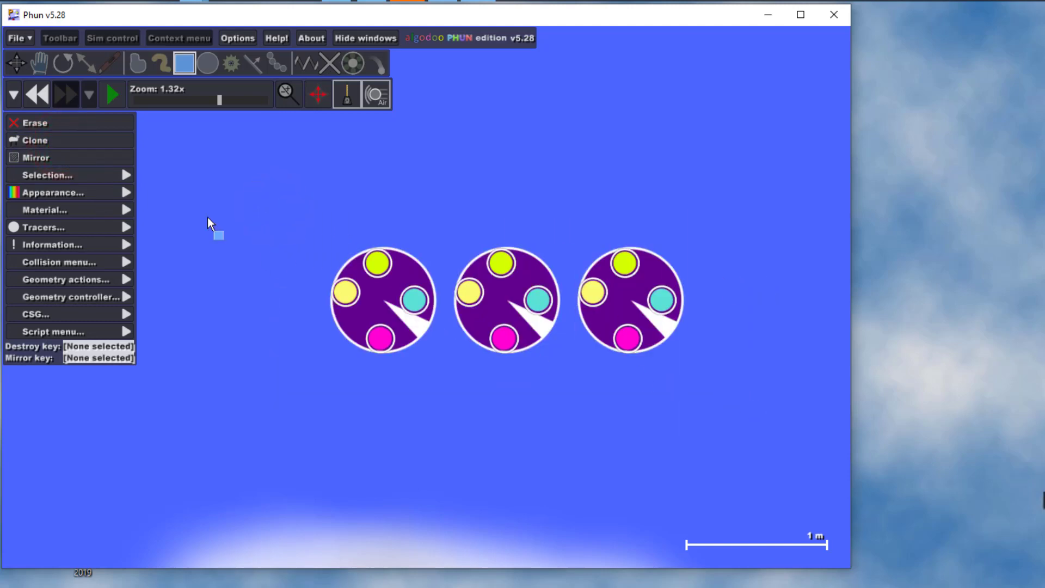
pyautogui.click(43, 141)
pyautogui.moveTo(760, 304); pyautogui.dragTo(383, 407)
pyautogui.press('b')
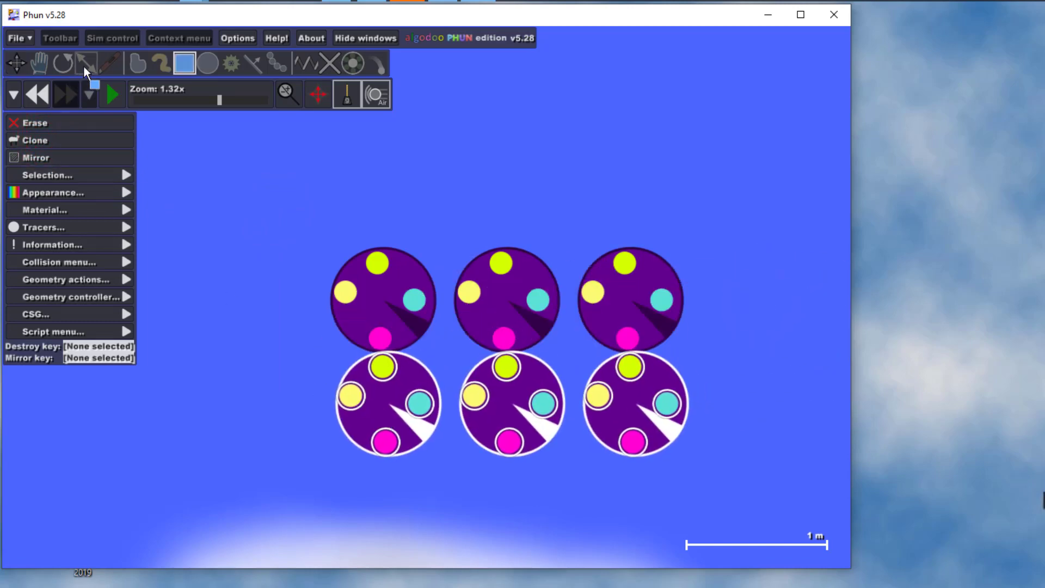
pyautogui.scroll(-7, 265, 216)
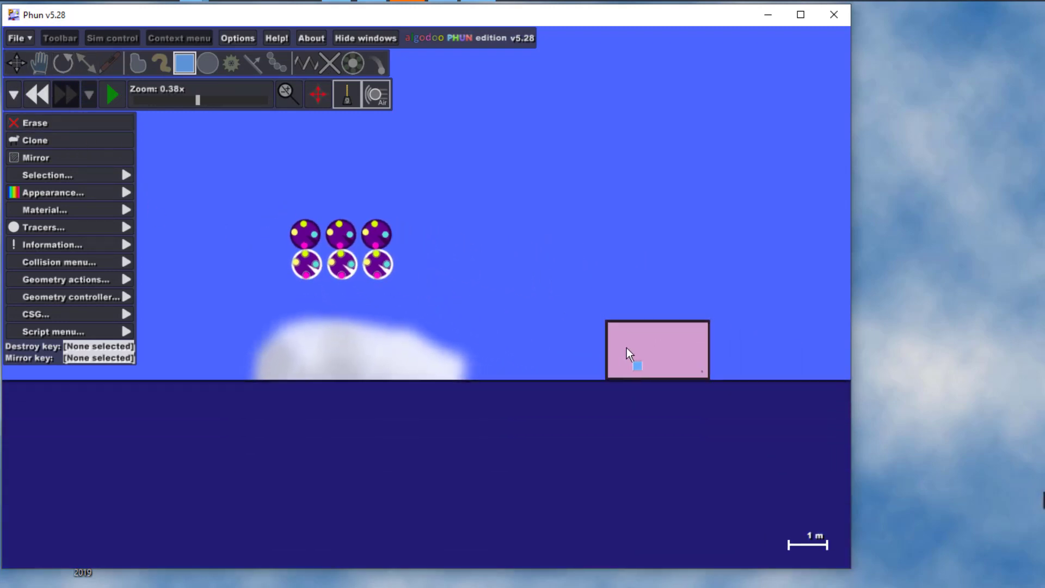
# Step: Move all six selected wheels to the front and centre the view on the filled box
pyautogui.moveTo(250, 185); pyautogui.dragTo(487, 307)
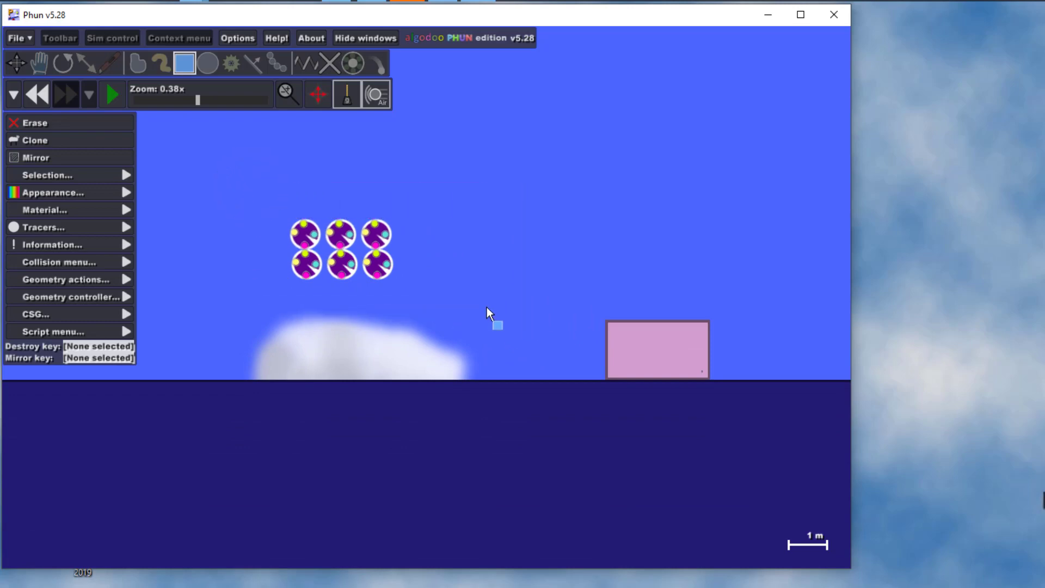
pyautogui.click(109, 174)
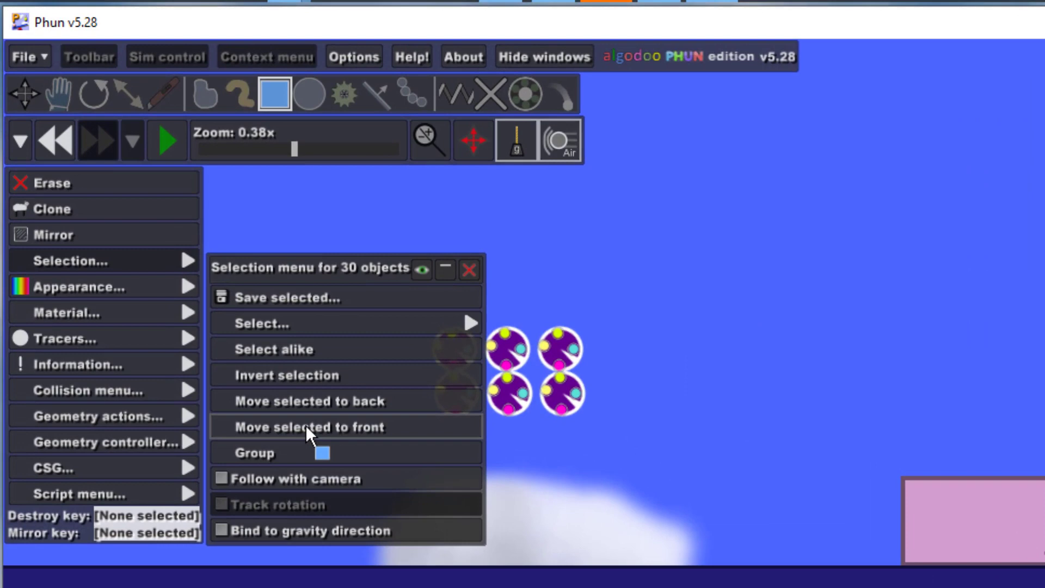
pyautogui.click(306, 428)
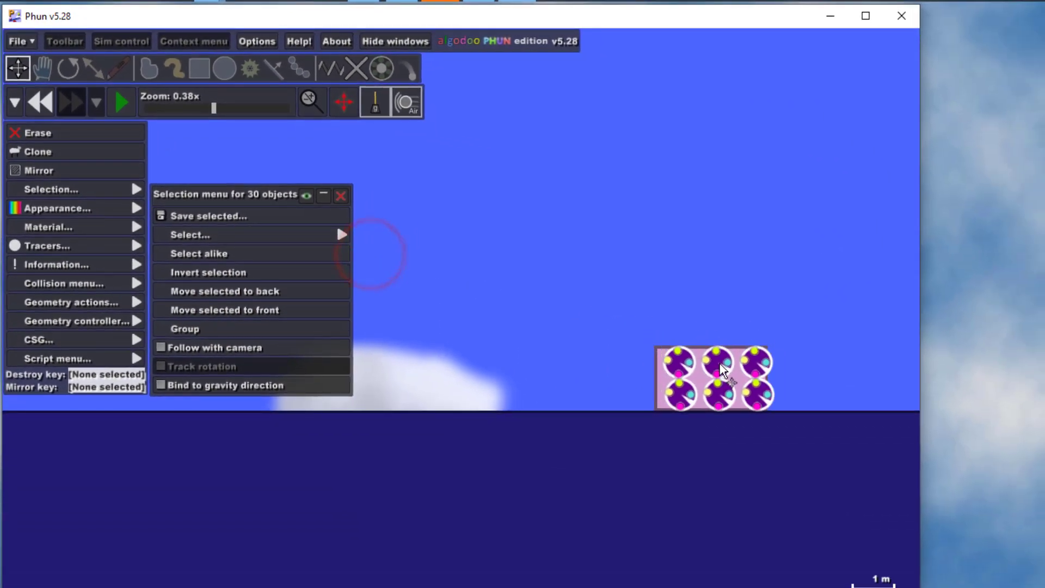
pyautogui.press('b')
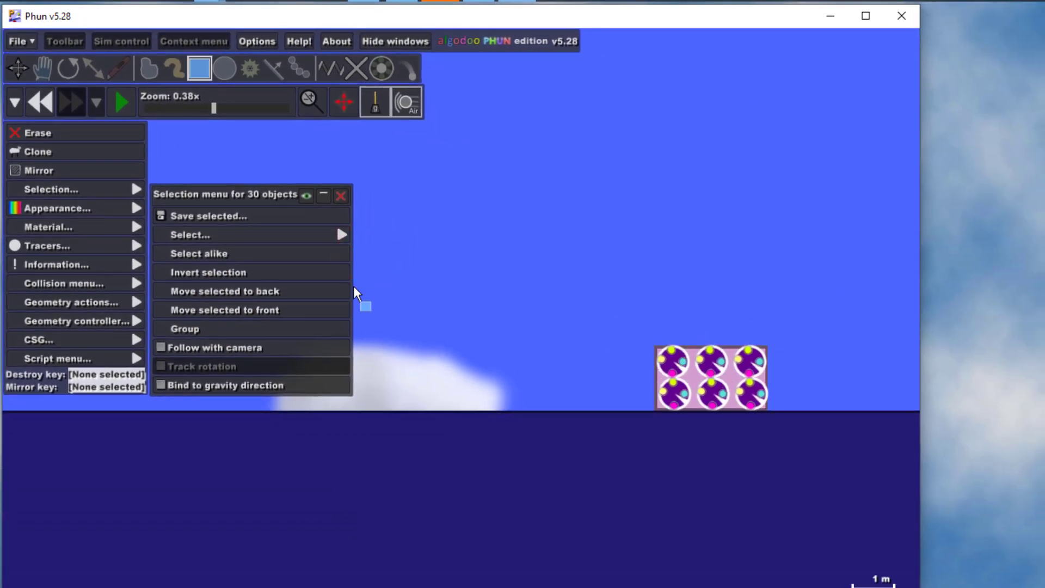
pyautogui.click(343, 197)
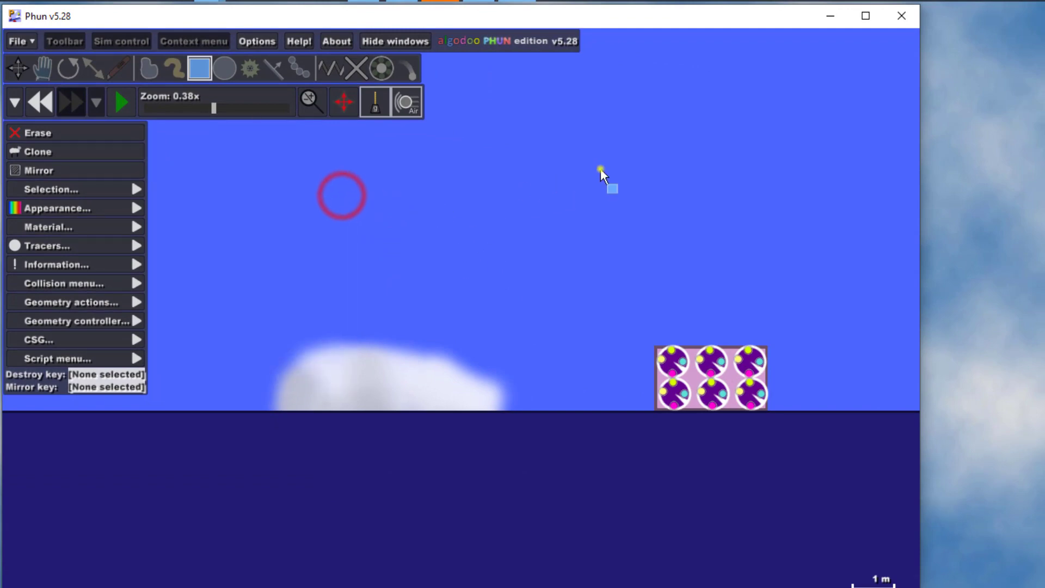
pyautogui.moveTo(600, 168); pyautogui.dragTo(351, 244)
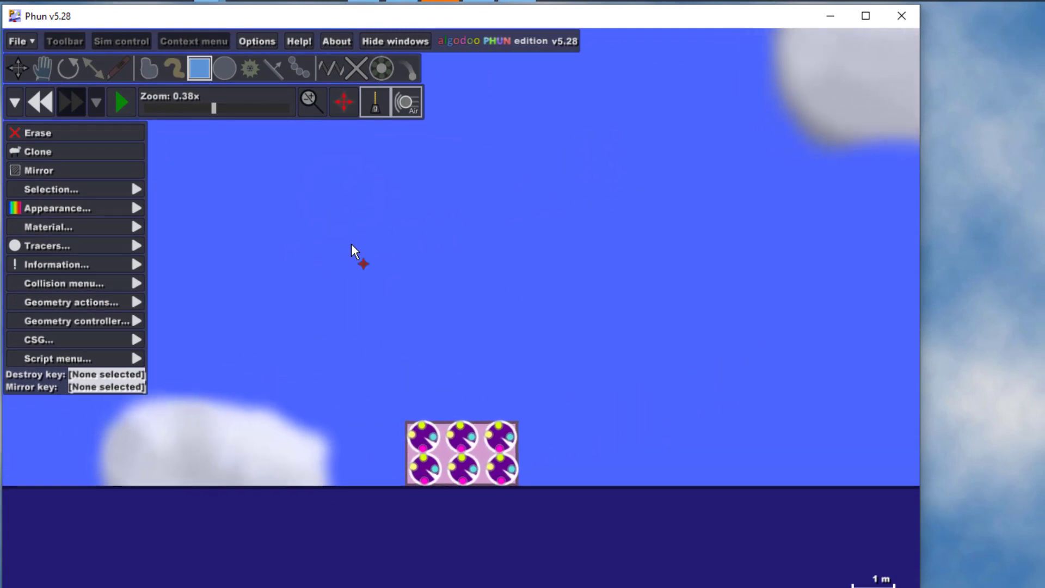
pyautogui.scroll(2, 353, 241)
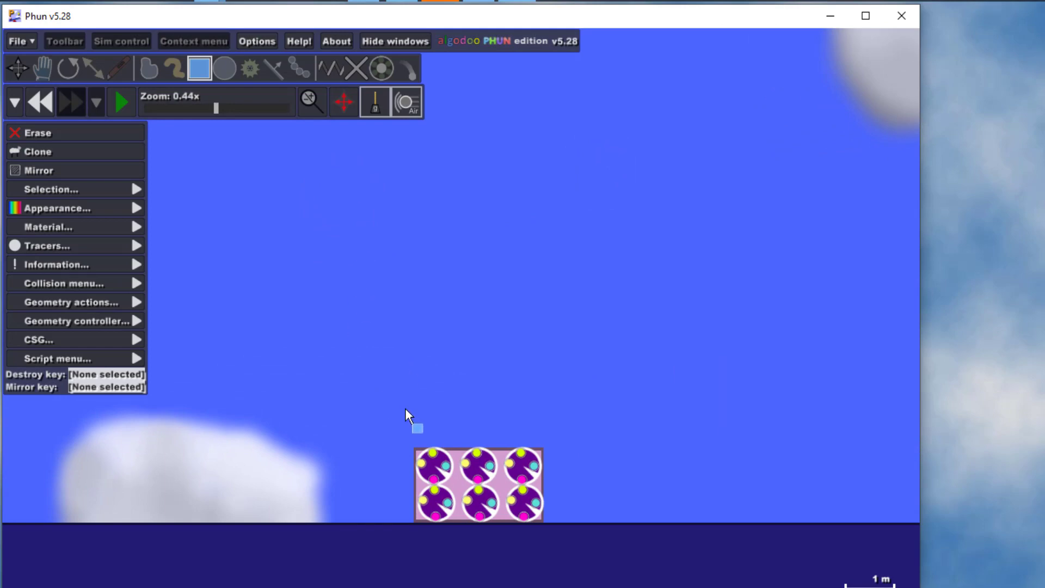
pyautogui.scroll(-2, 409, 279)
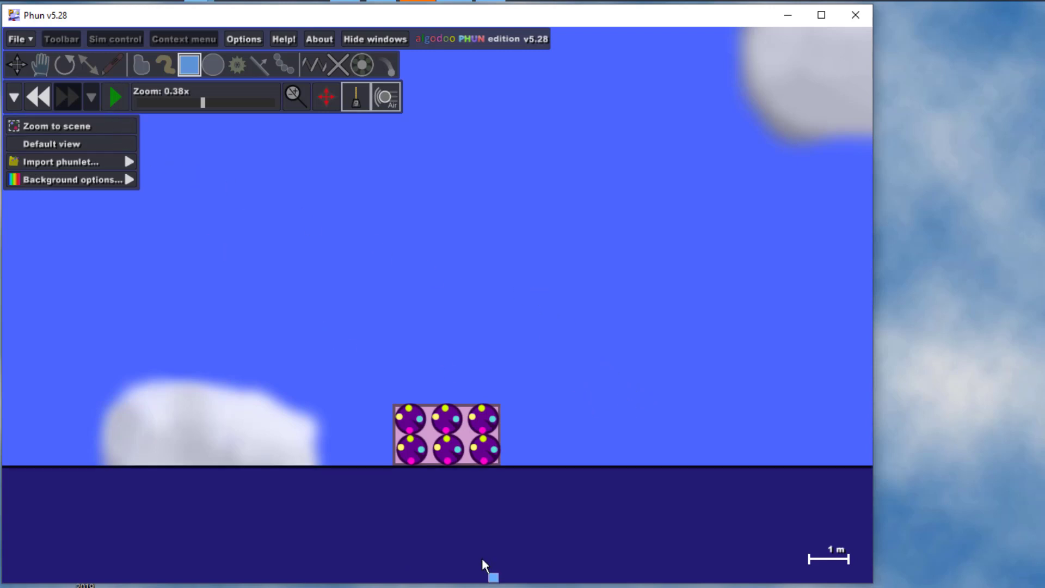
pyautogui.click(118, 98)
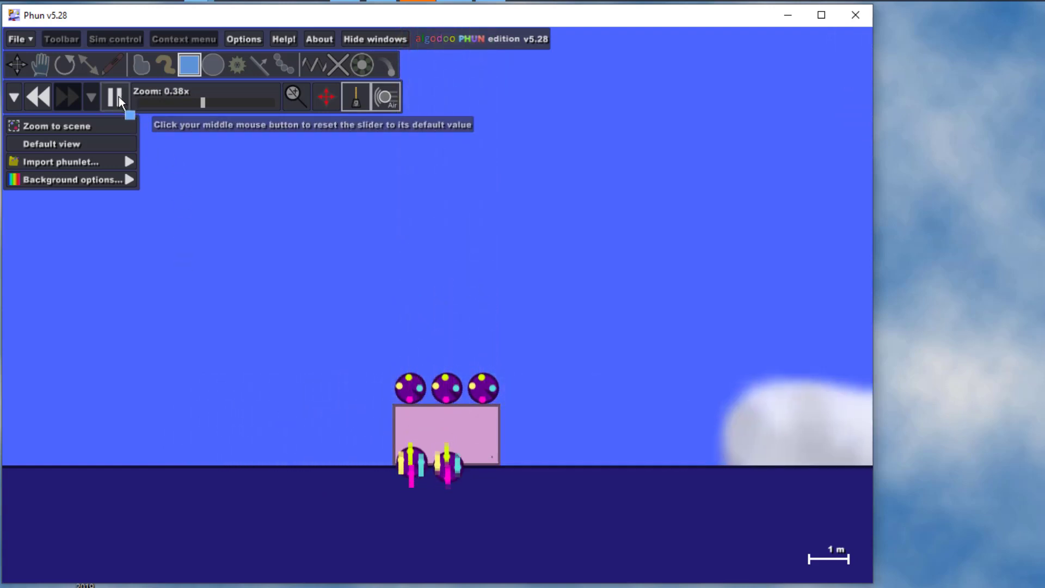
pyautogui.click(39, 98)
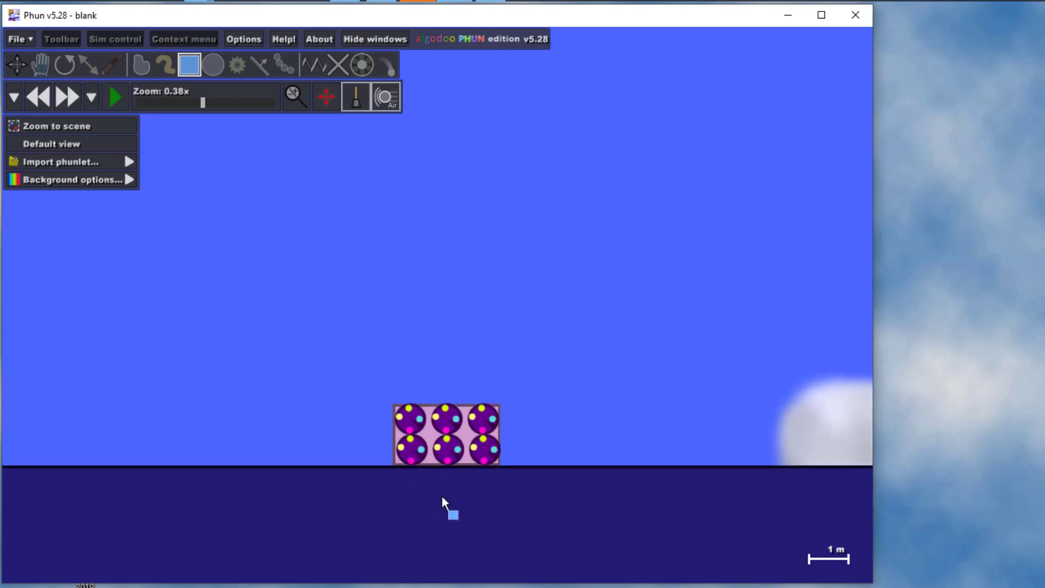
# Step: Move the bottom row of wheels up against the top row
pyautogui.scroll(5, 447, 495)
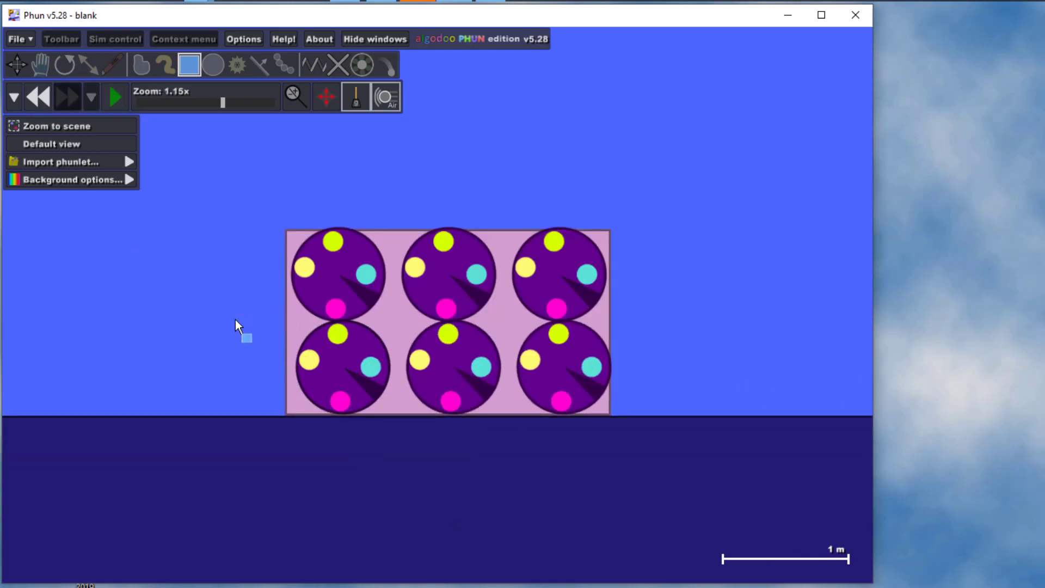
pyautogui.moveTo(235, 320); pyautogui.dragTo(695, 440)
pyautogui.moveTo(458, 358); pyautogui.dragTo(455, 351)
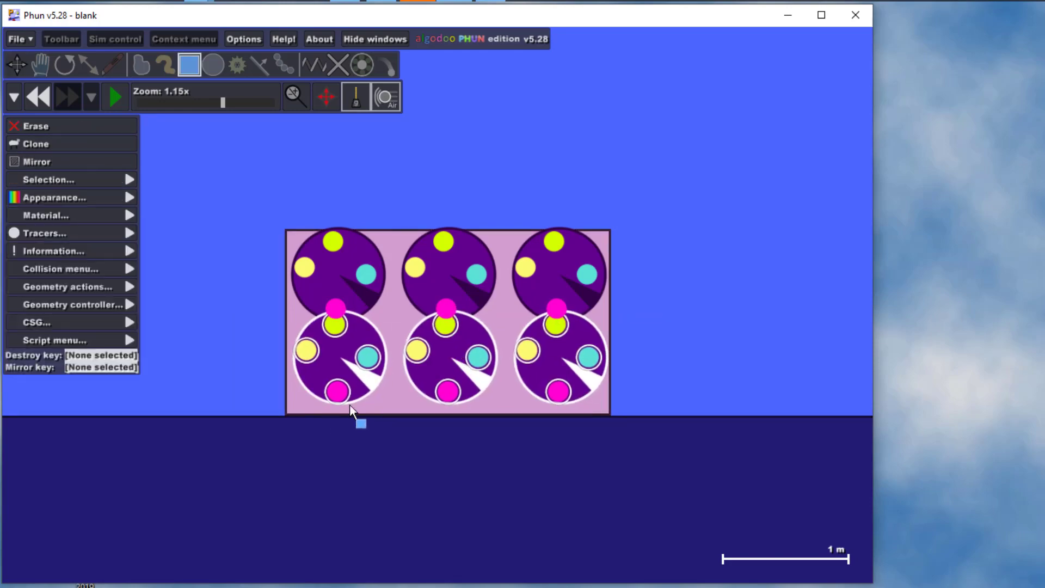
pyautogui.scroll(-4, 187, 389)
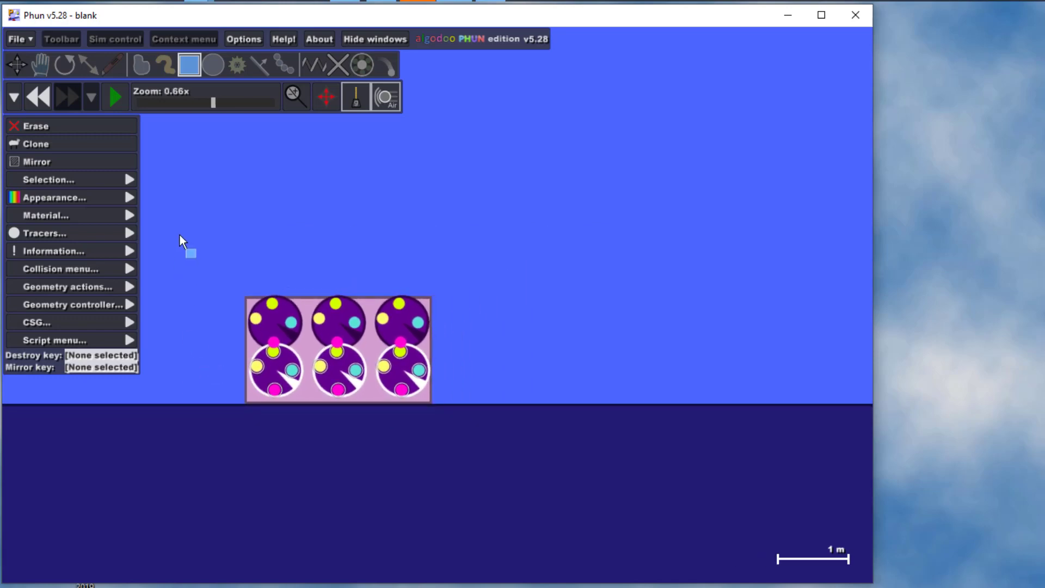
# Step: Clone the wheel-filled box three times into a row of four on the ground
pyautogui.moveTo(181, 234); pyautogui.dragTo(578, 431)
pyautogui.scroll(-3, 419, 431)
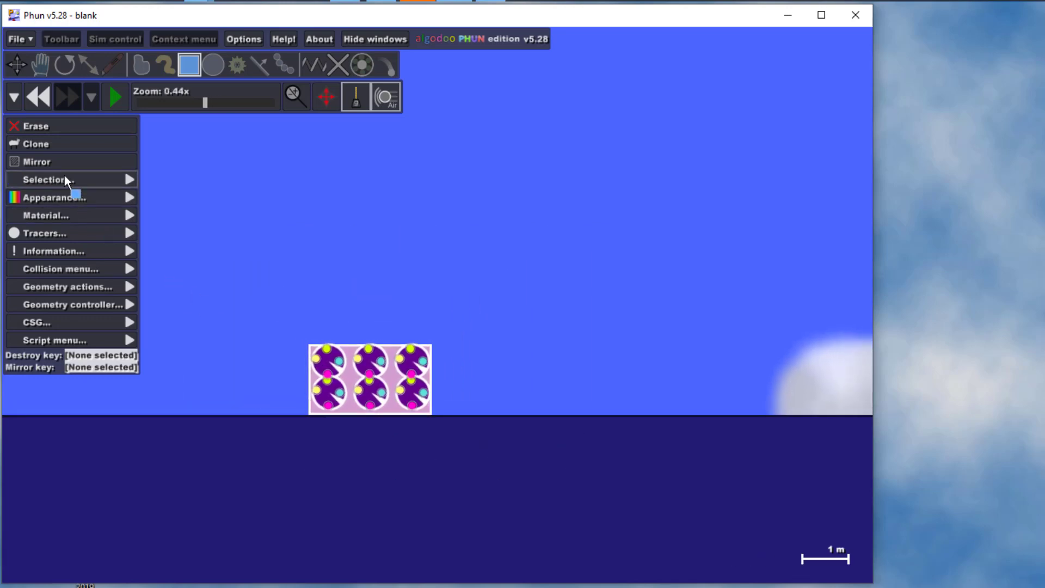
pyautogui.click(41, 144)
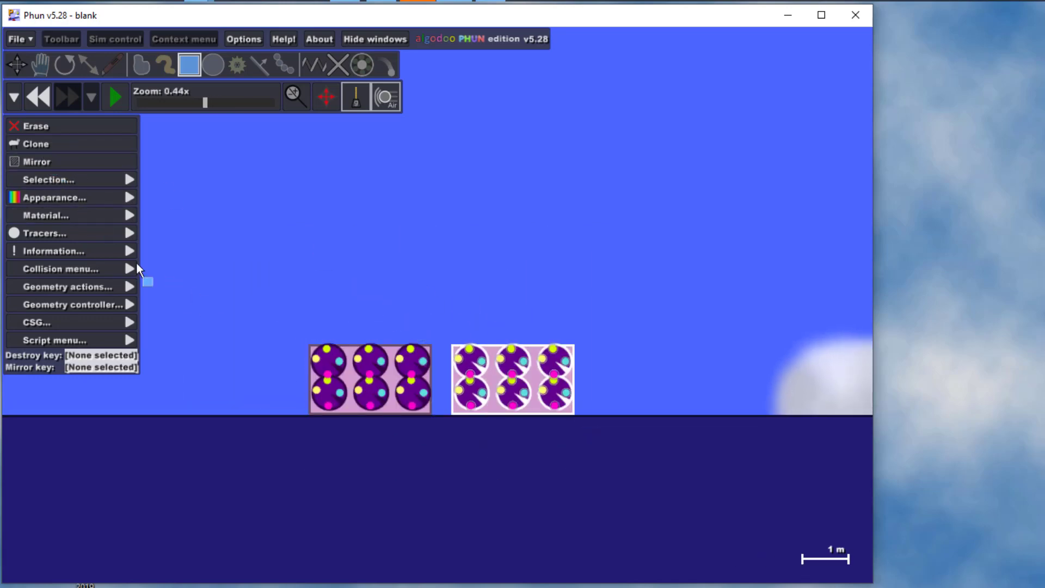
pyautogui.click(64, 152)
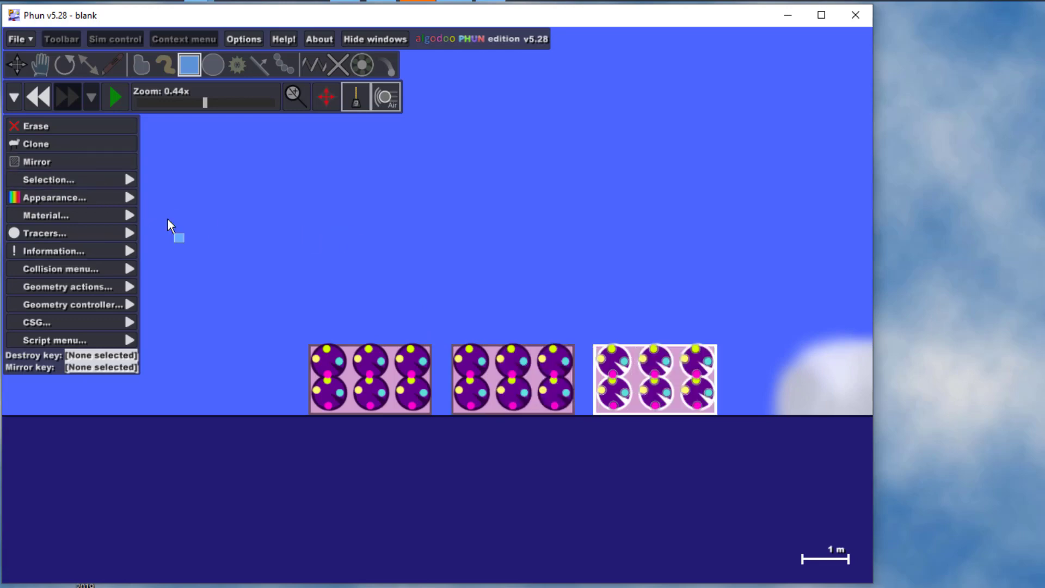
pyautogui.click(43, 147)
pyautogui.moveTo(489, 273); pyautogui.dragTo(445, 229)
pyautogui.scroll(-1, 452, 235)
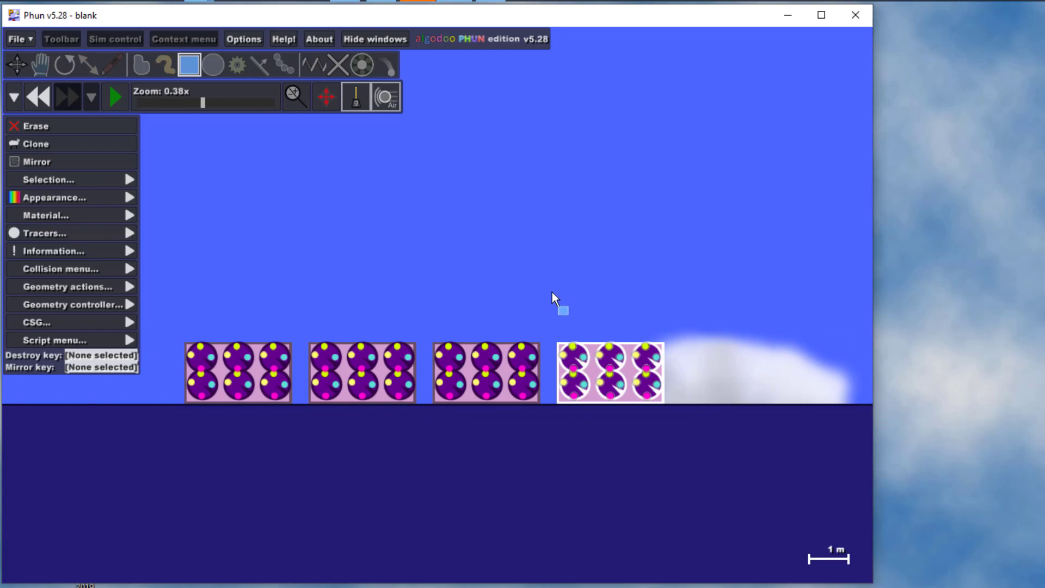
pyautogui.moveTo(552, 292); pyautogui.dragTo(598, 350)
# Step: Tilt the leftmost wheel-filled box about 30 degrees with the Rotate tool
pyautogui.press('r')
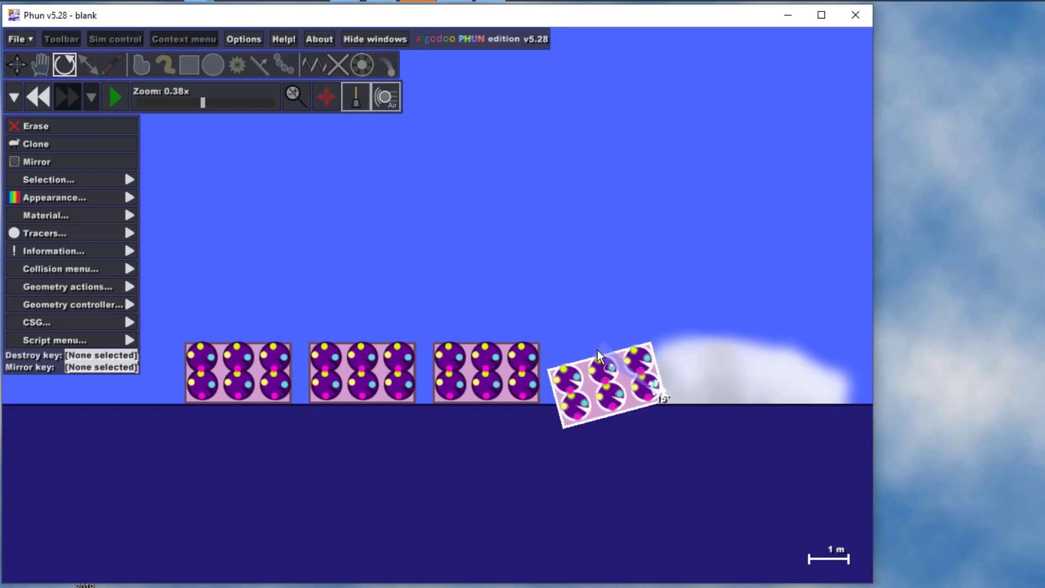
pyautogui.press('b')
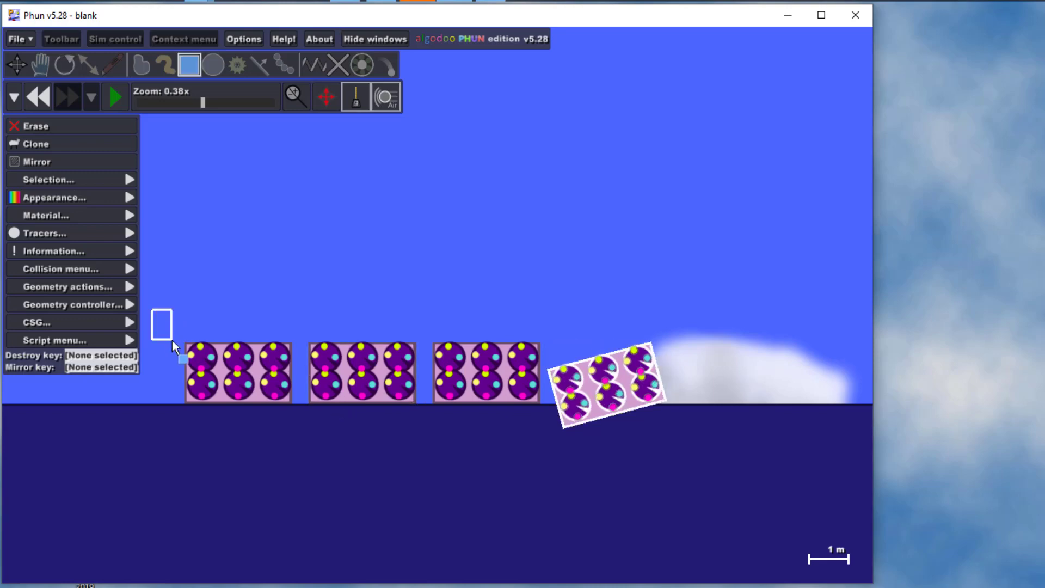
pyautogui.moveTo(173, 341); pyautogui.dragTo(295, 429)
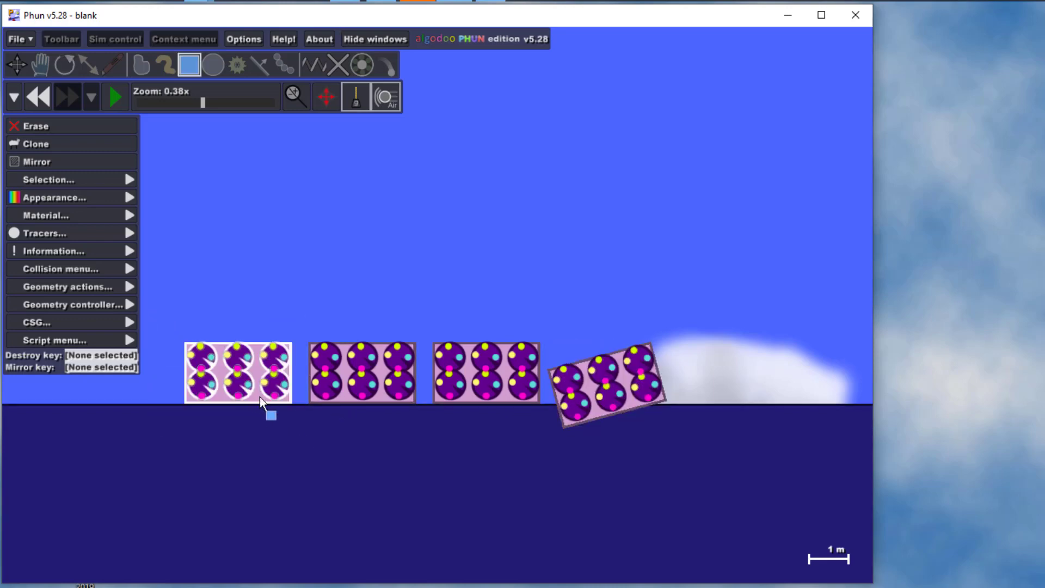
pyautogui.press('r')
pyautogui.moveTo(260, 397); pyautogui.dragTo(235, 393)
pyautogui.press('b')
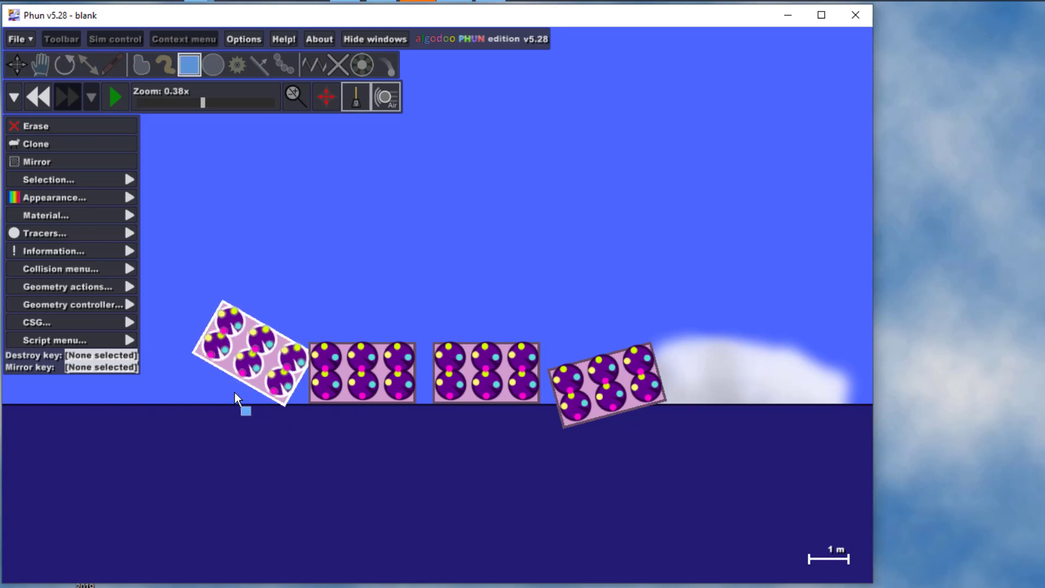
pyautogui.scroll(-4, 239, 376)
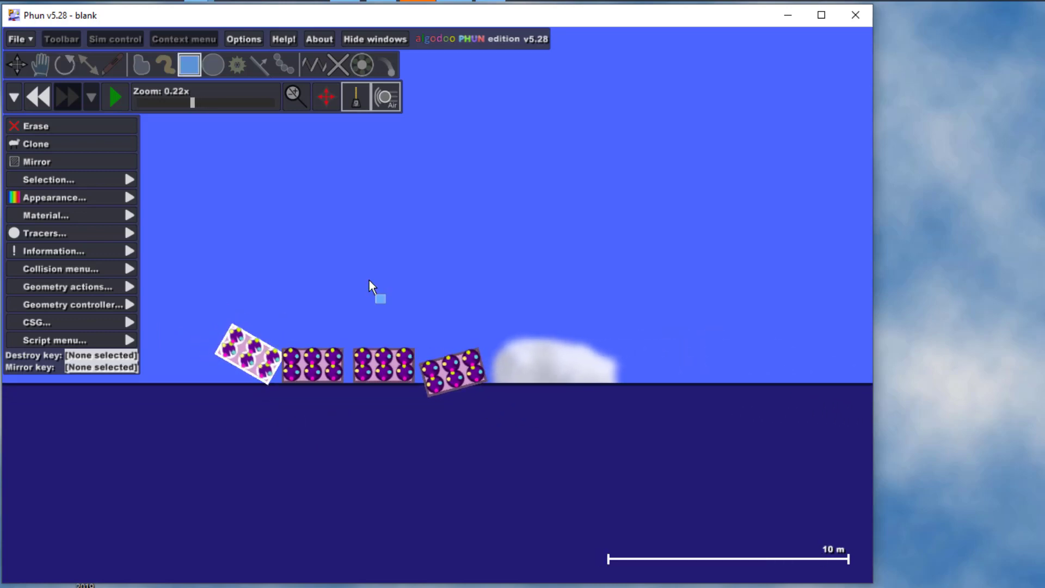
pyautogui.press('space')
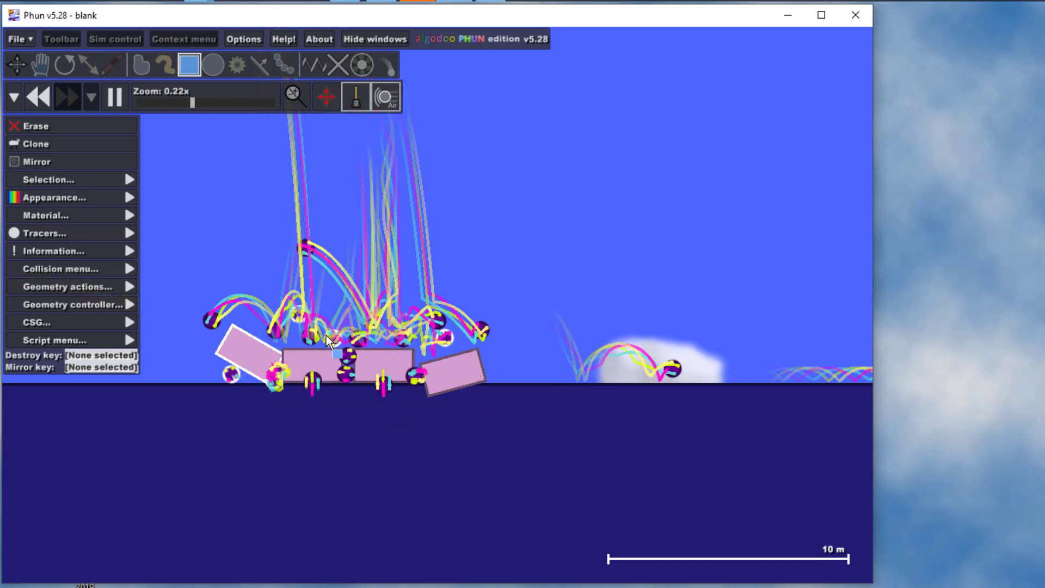
pyautogui.scroll(2, 332, 327)
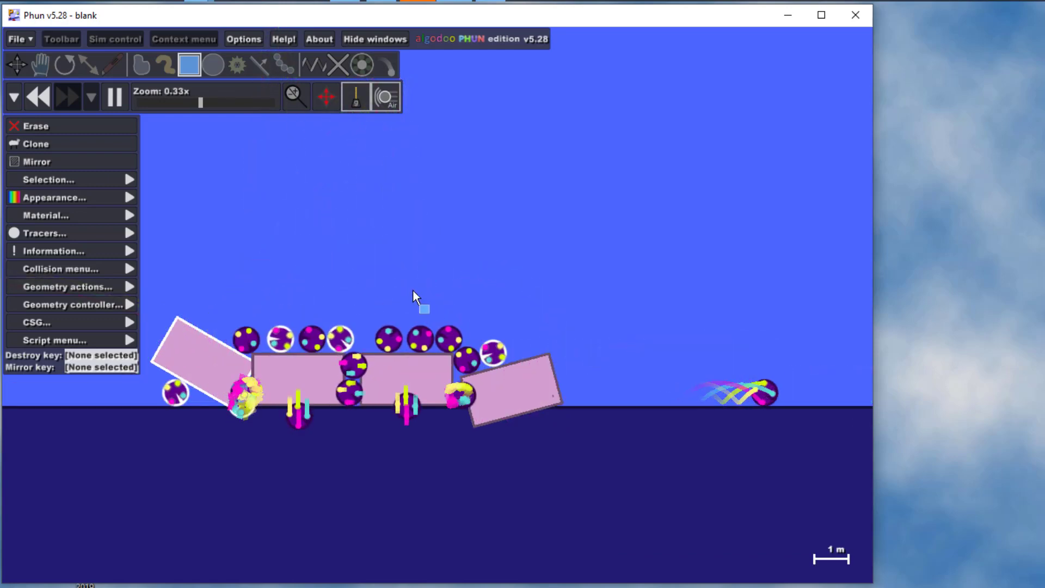
pyautogui.click(52, 104)
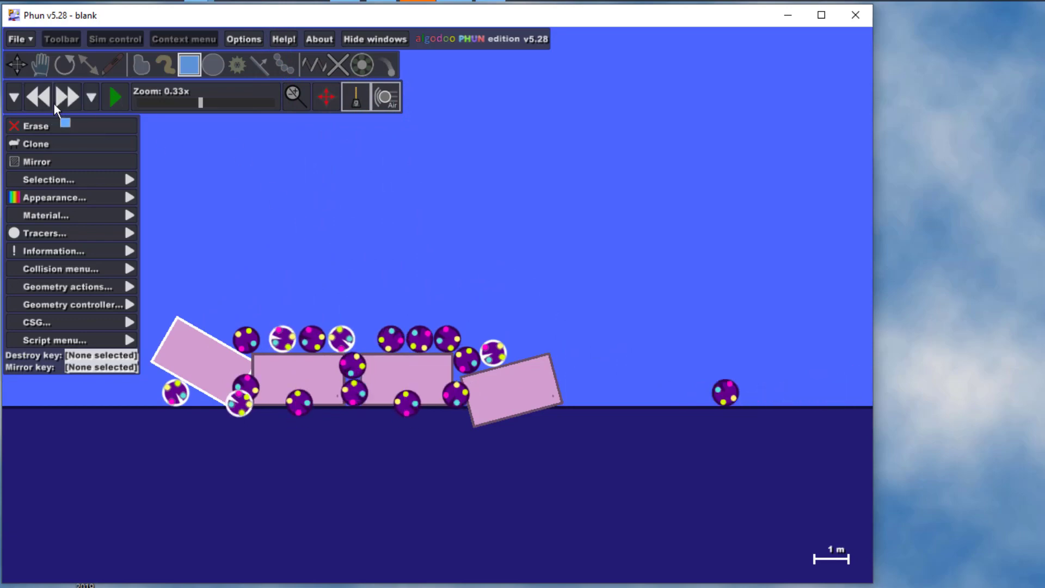
pyautogui.click(37, 92)
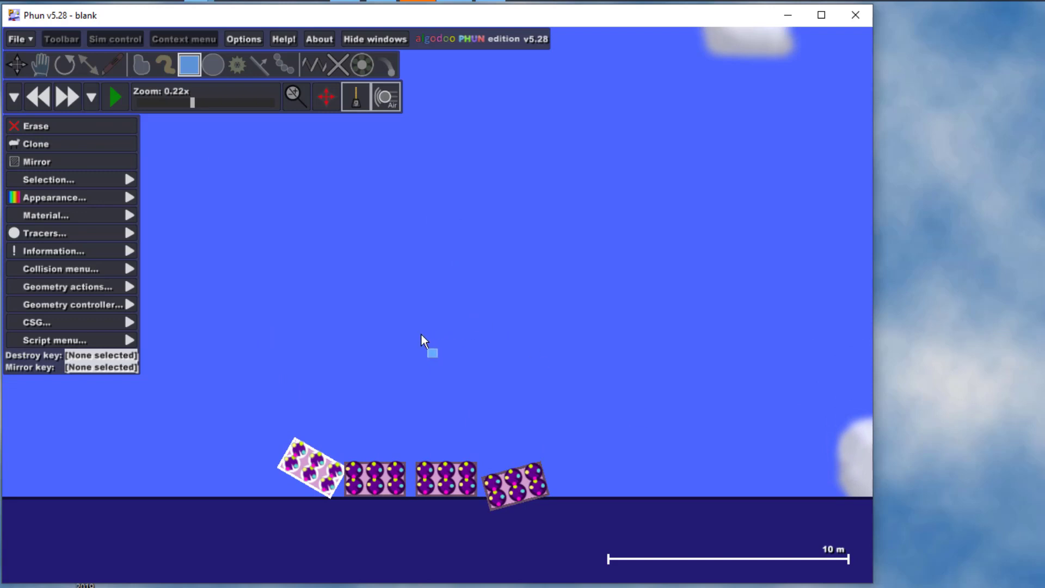
# Step: Draw a large cyan circle high above the boxes and rotate it into position
pyautogui.scroll(1, 196, 269)
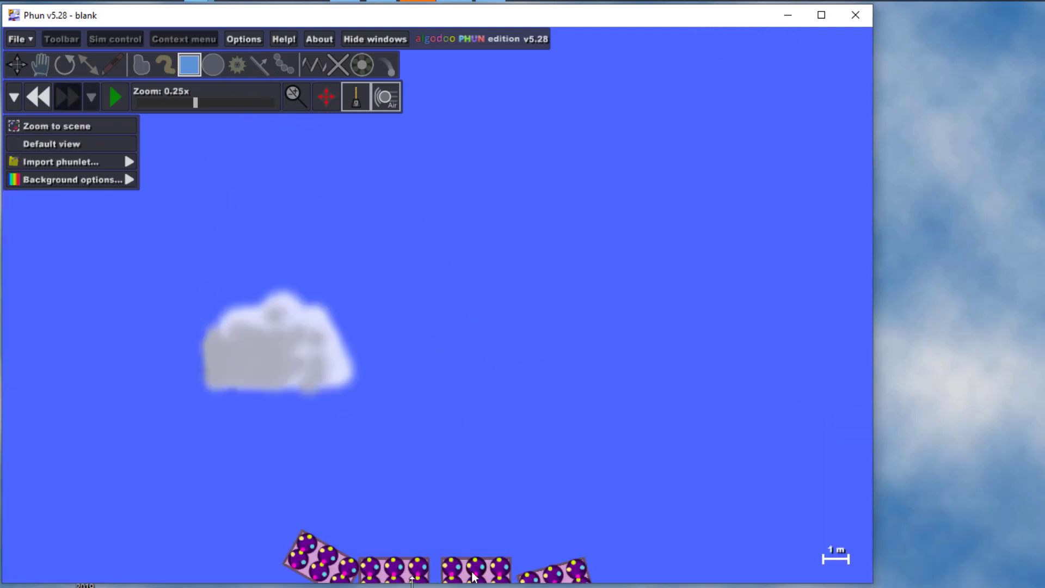
pyautogui.scroll(-2, 384, 456)
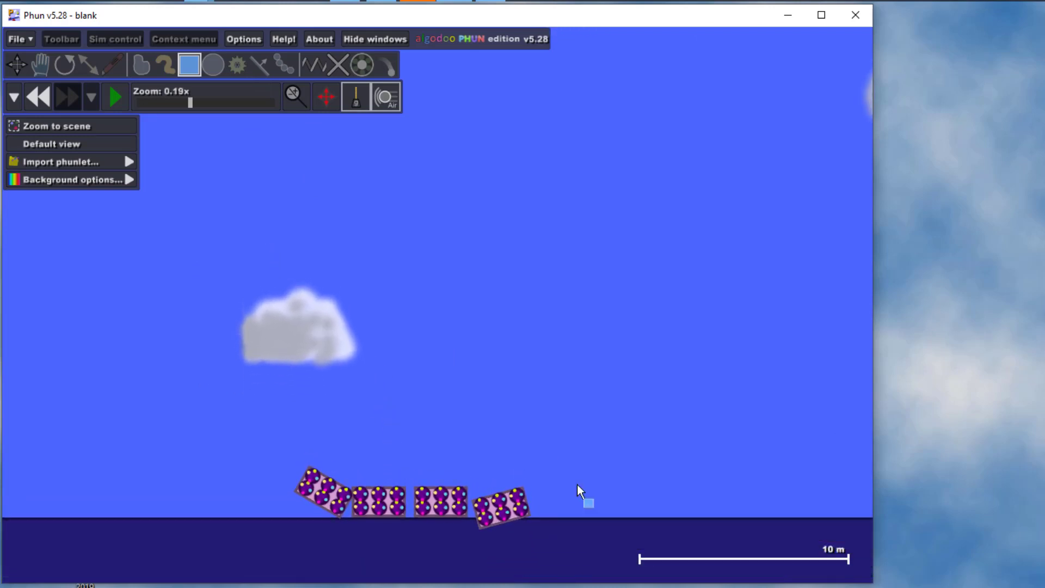
pyautogui.click(213, 65)
pyautogui.moveTo(435, 193); pyautogui.dragTo(377, 268)
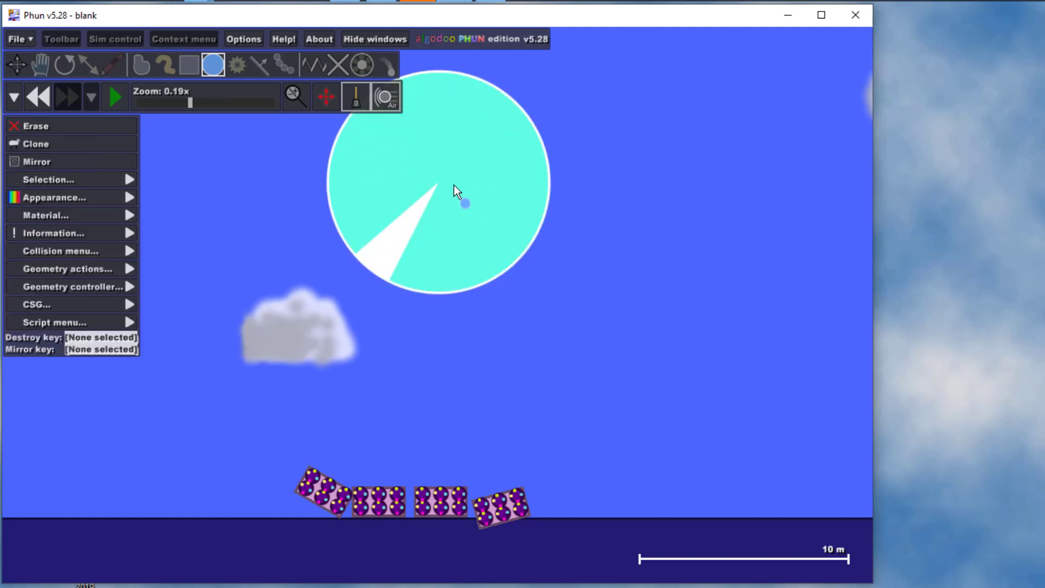
pyautogui.moveTo(452, 185); pyautogui.dragTo(413, 243)
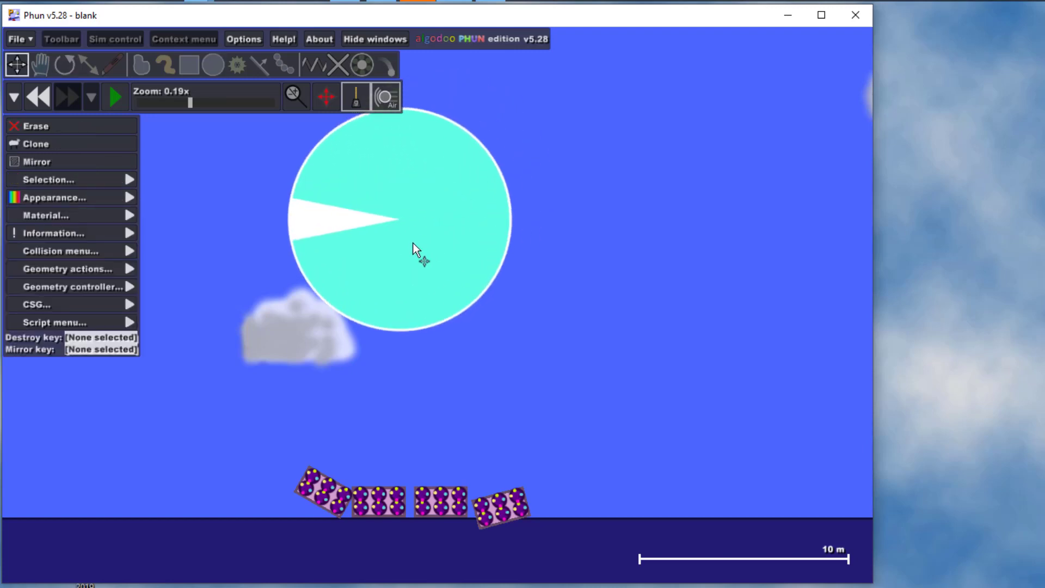
# Step: Fixate the cyan circle in place near its top edge
pyautogui.click(333, 66)
pyautogui.scroll(3, 461, 147)
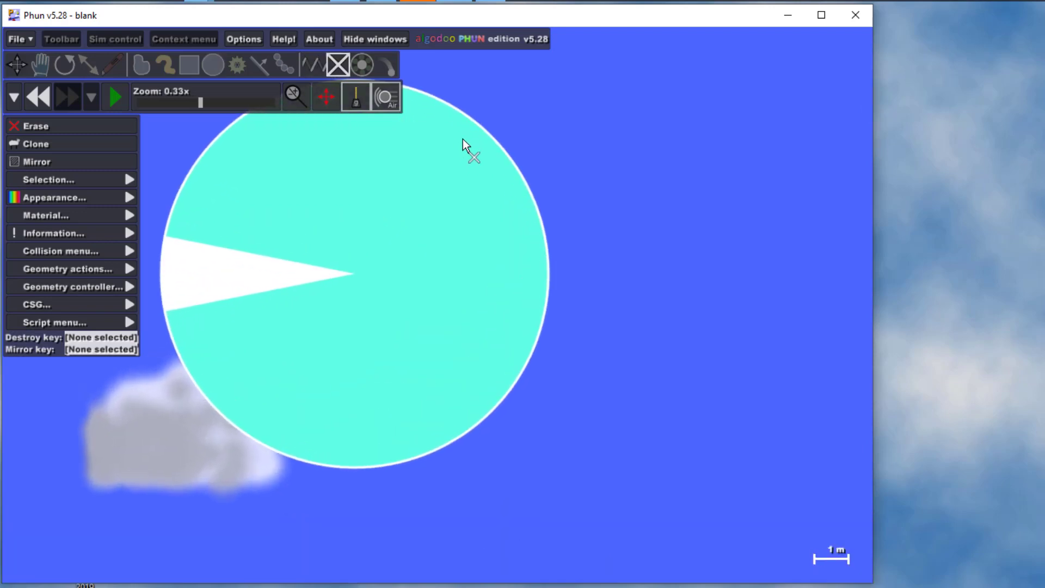
pyautogui.click(114, 65)
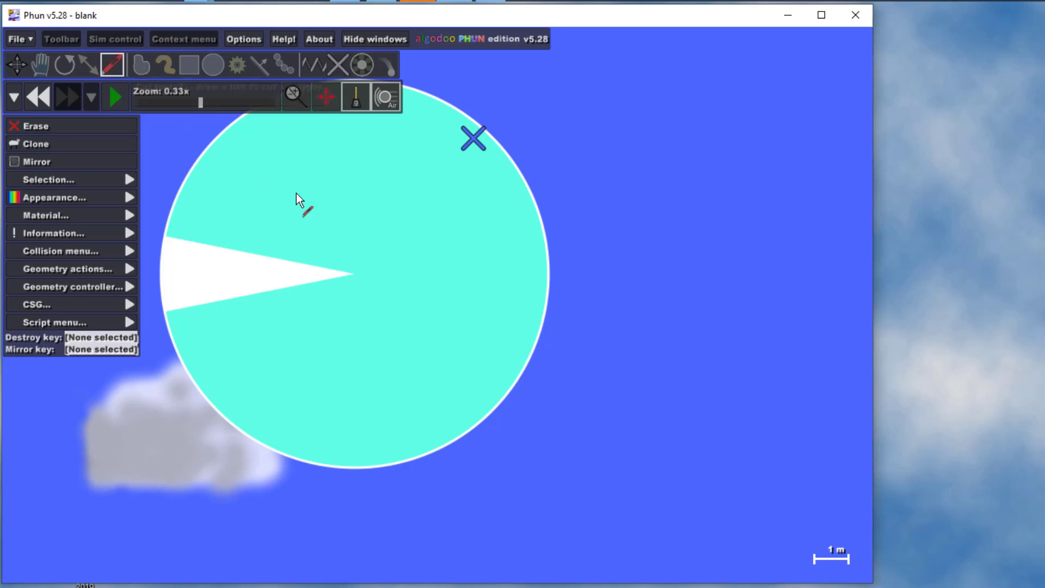
pyautogui.scroll(-3, 401, 261)
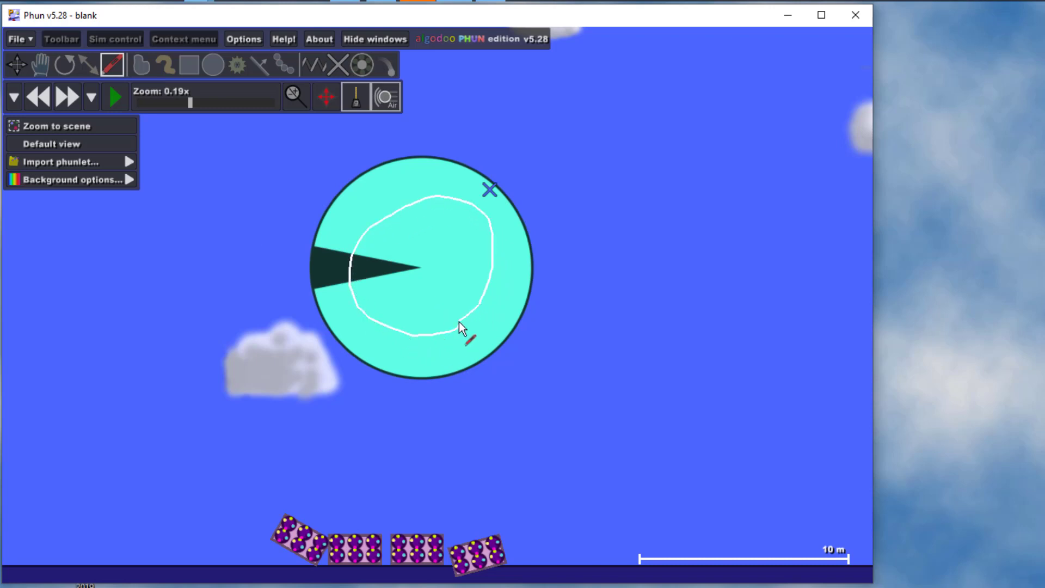
# Step: Knife-cut a loop inside the cyan circle and delete the inner piece, leaving a thick ring
pyautogui.moveTo(450, 328); pyautogui.dragTo(435, 337)
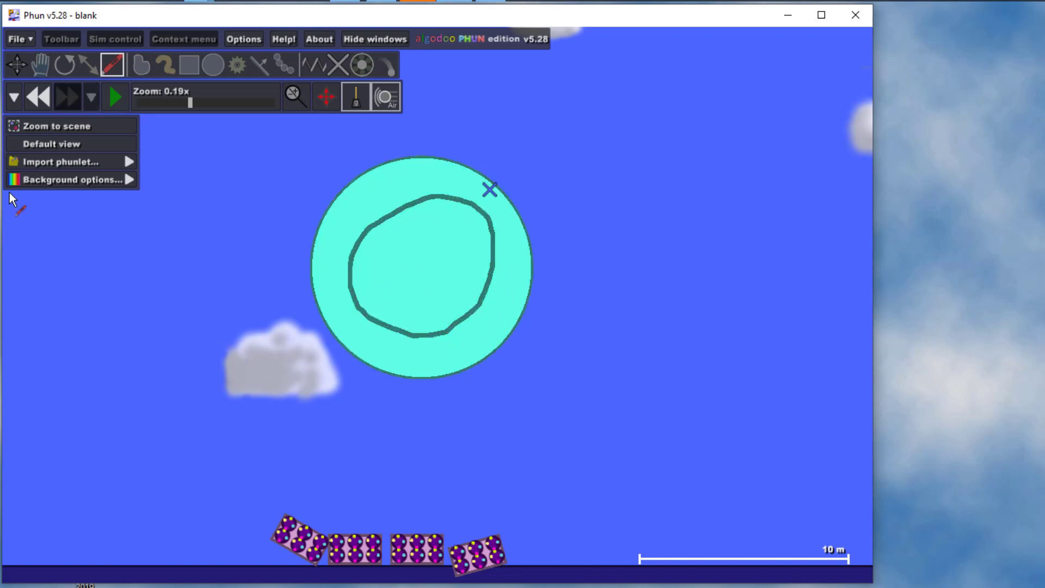
pyautogui.click(15, 71)
pyautogui.click(409, 266)
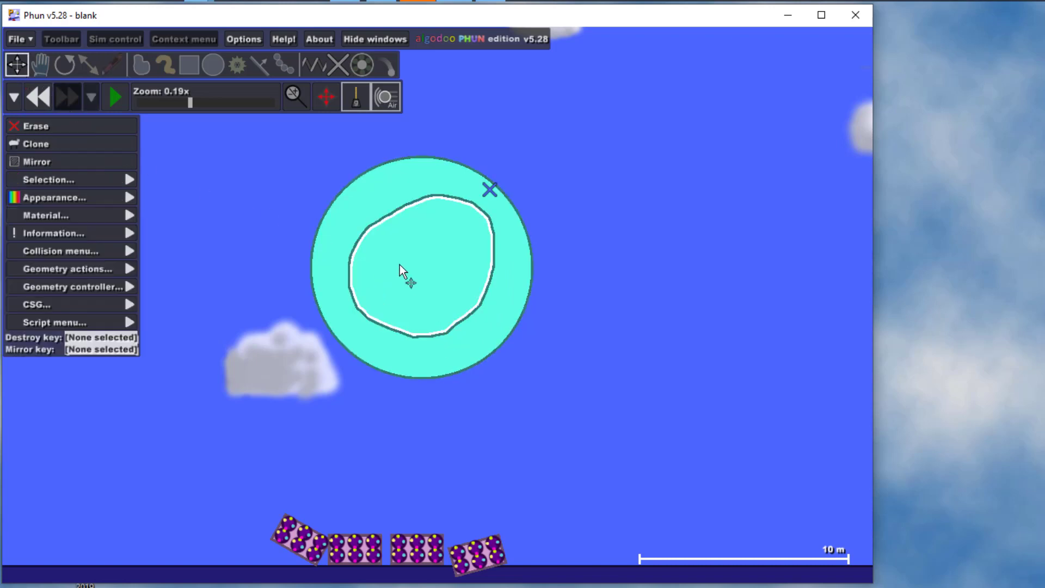
pyautogui.press('Delete')
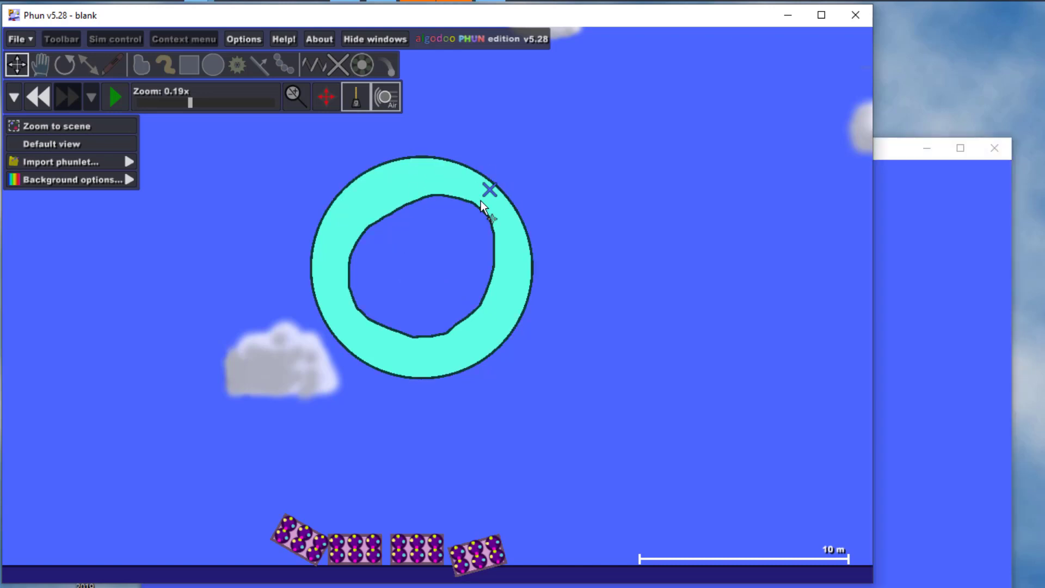
pyautogui.click(377, 194)
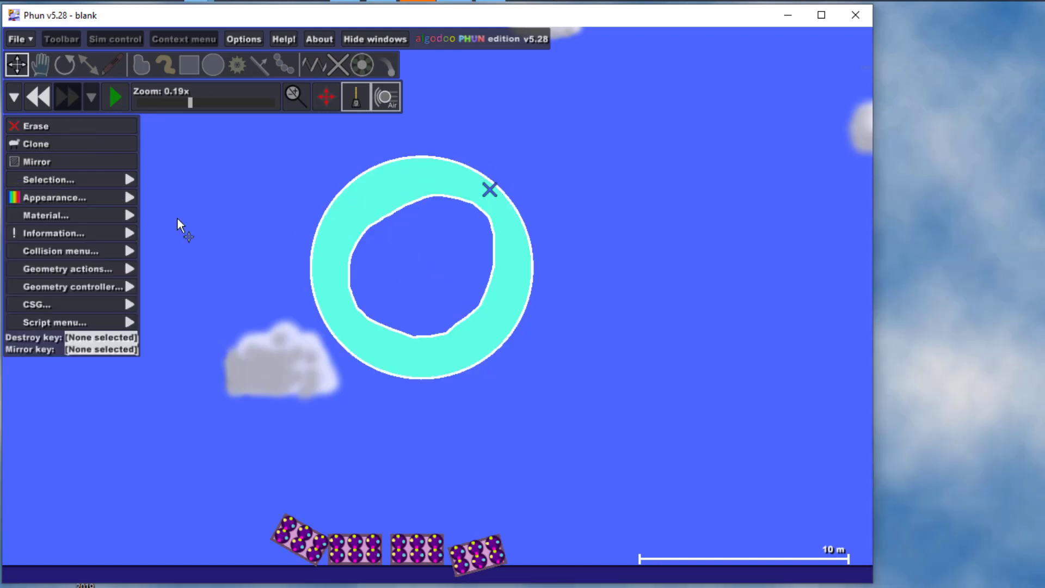
# Step: Set the cyan ring's material restitution to 2.50
pyautogui.moveTo(64, 219)
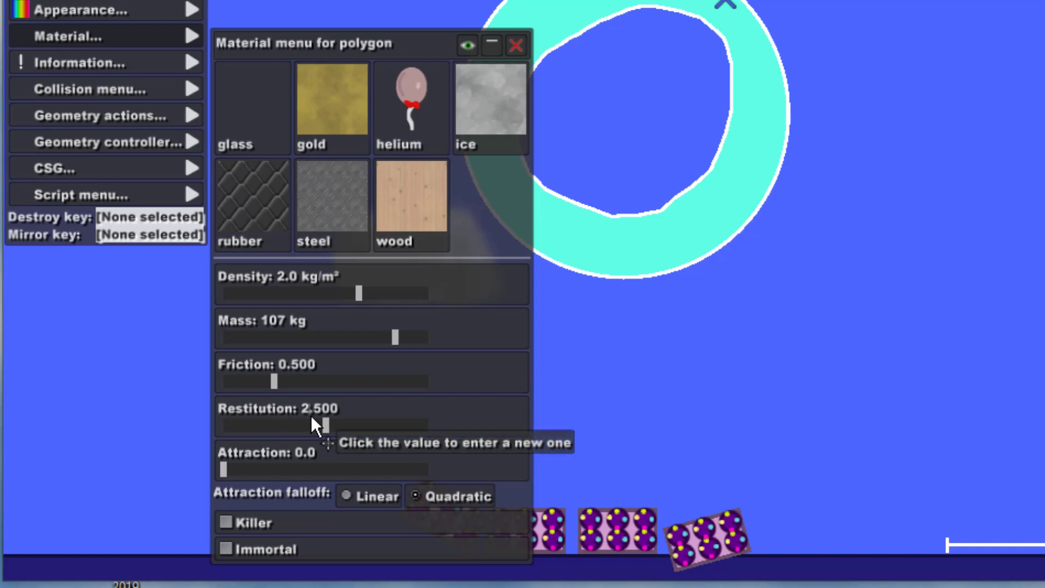
pyautogui.moveTo(326, 425); pyautogui.dragTo(435, 428)
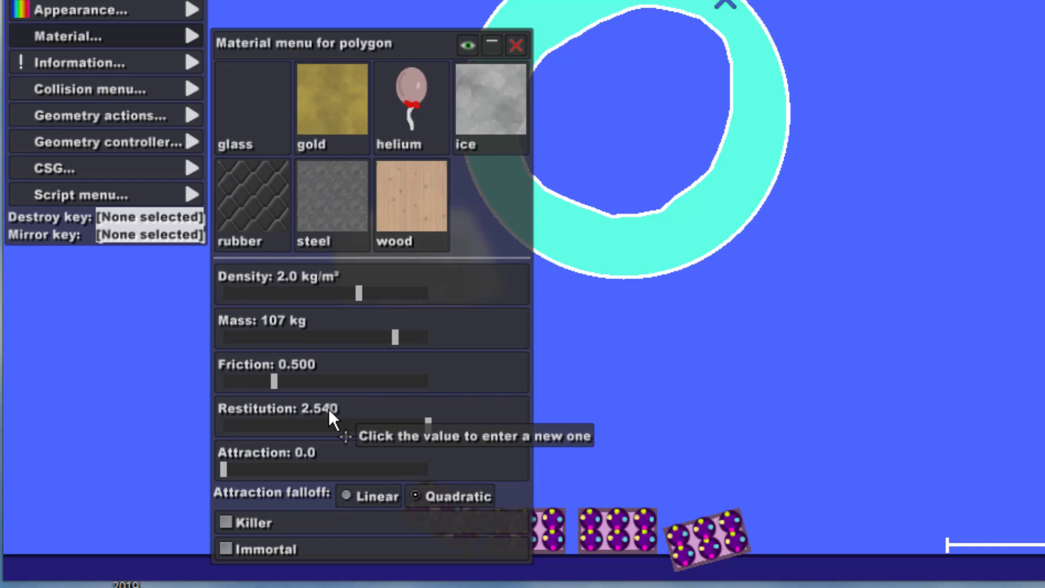
pyautogui.click(329, 408)
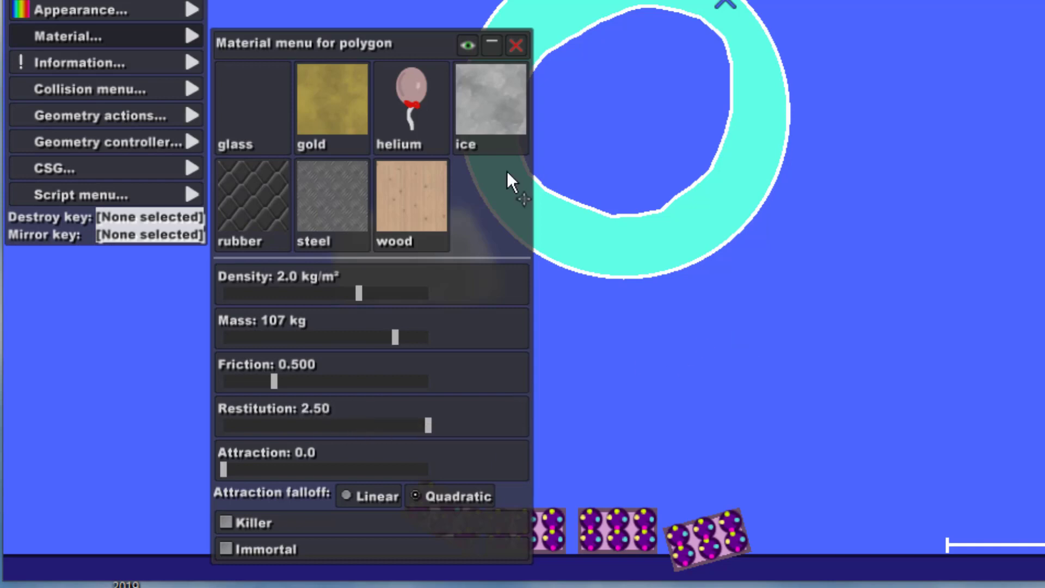
pyautogui.click(680, 117)
pyautogui.rightClick(559, 181)
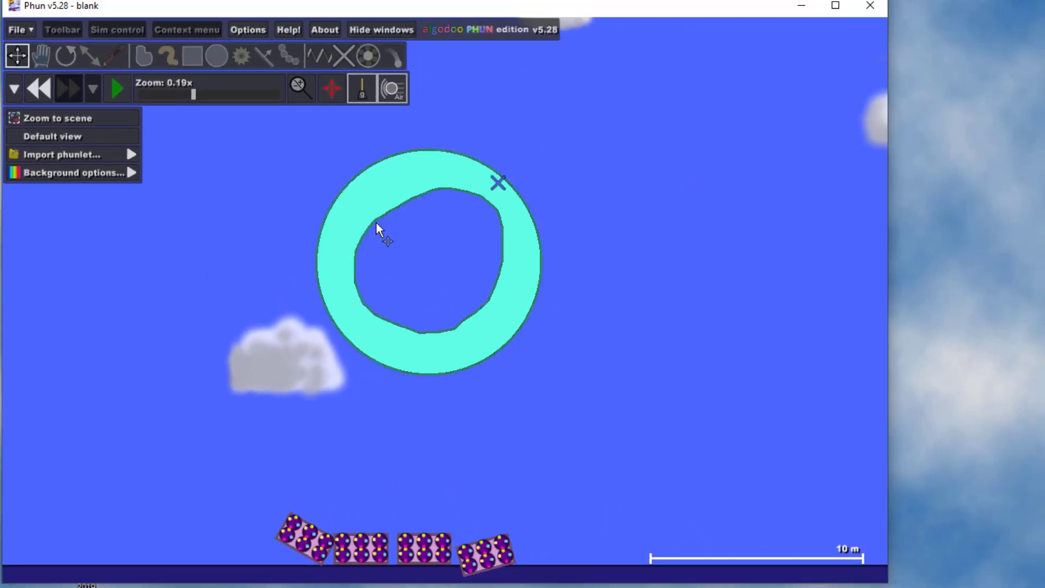
# Step: Draw five small circles inside the ring, then briefly run and rewind the simulation
pyautogui.click(216, 56)
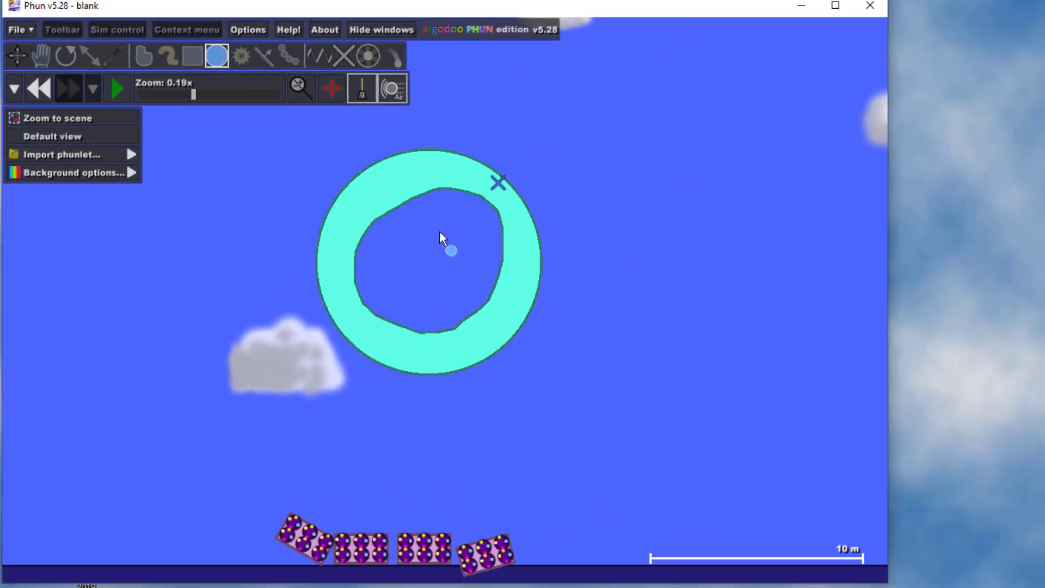
pyautogui.moveTo(413, 260); pyautogui.dragTo(417, 281)
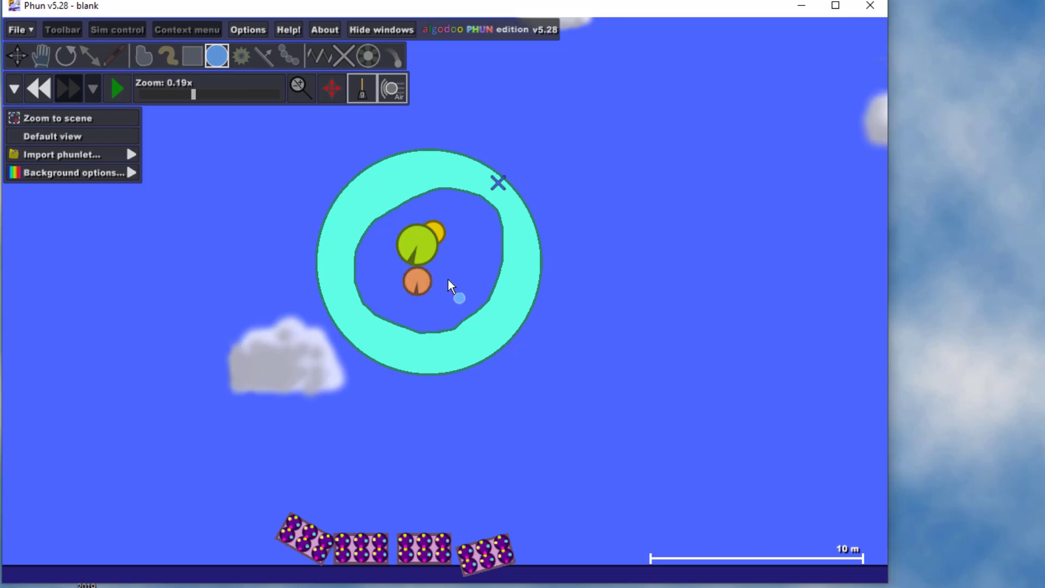
pyautogui.click(117, 88)
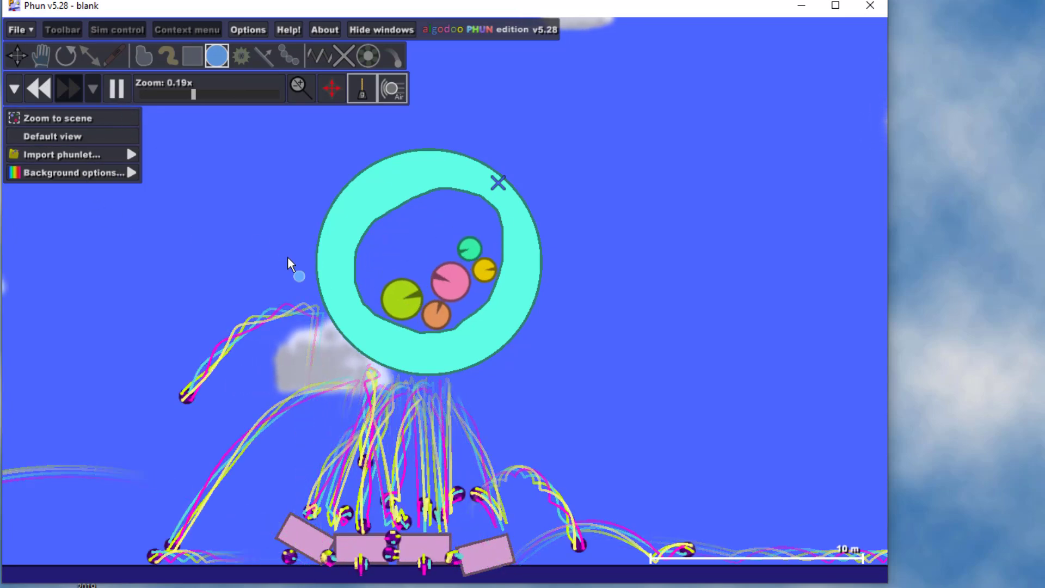
pyautogui.click(31, 88)
pyautogui.scroll(5, 459, 254)
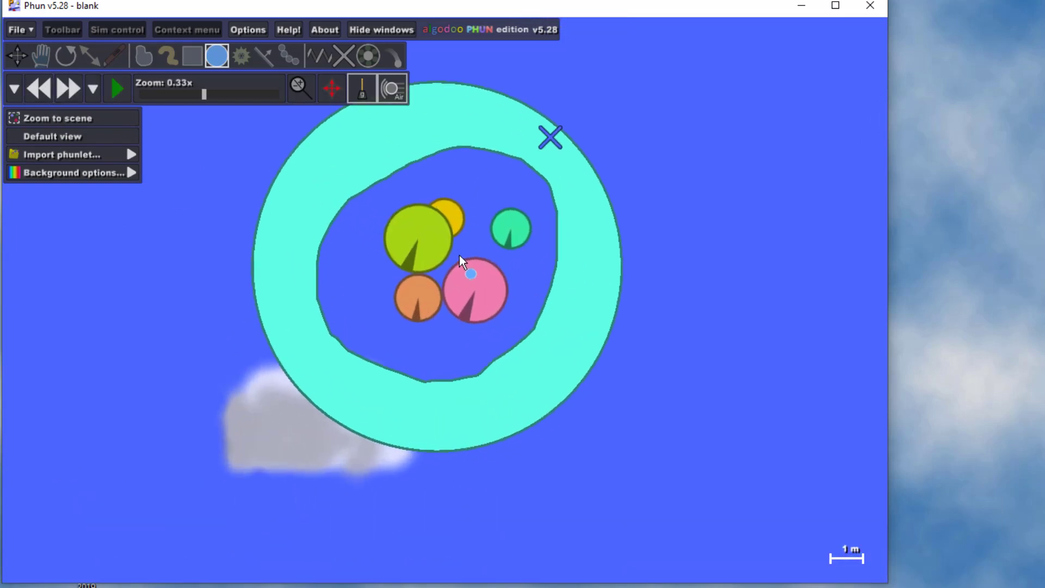
# Step: Change the orange circle's material restitution to 3.500
pyautogui.rightClick(403, 326)
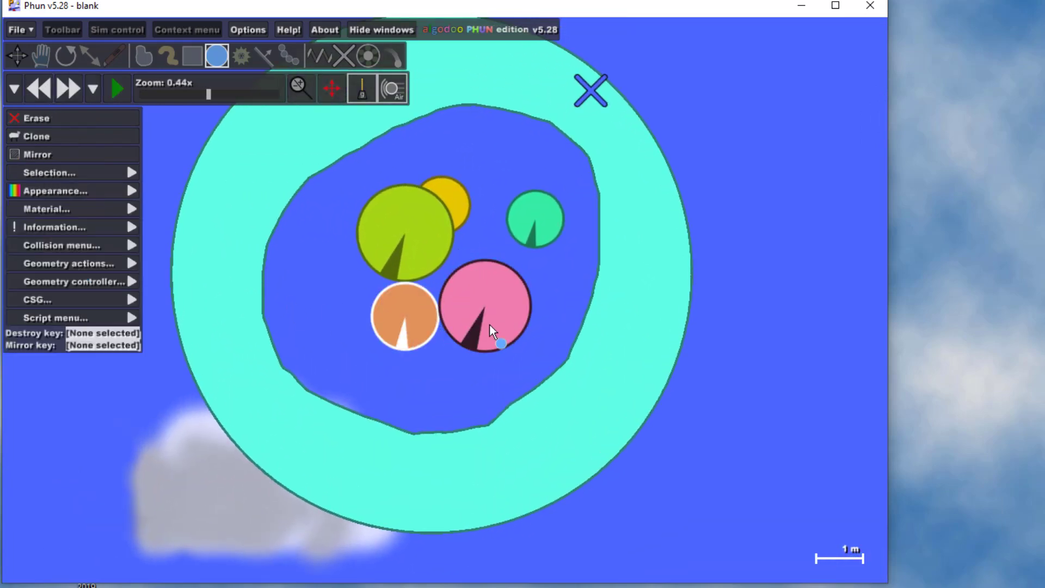
pyautogui.click(34, 227)
pyautogui.click(47, 211)
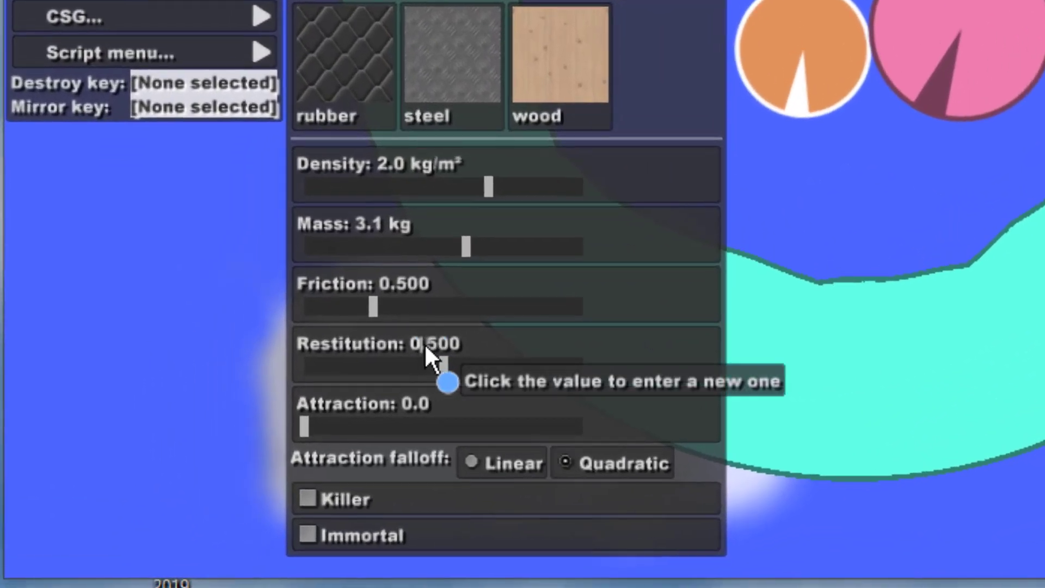
pyautogui.click(425, 347)
pyautogui.press('BackSpace')
pyautogui.write('3')
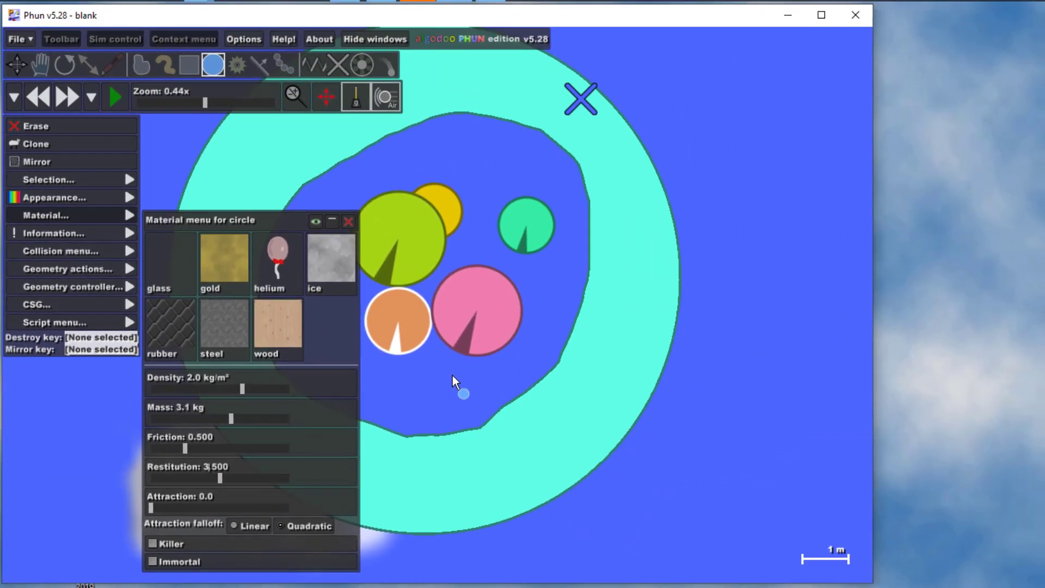
pyautogui.rightClick(445, 366)
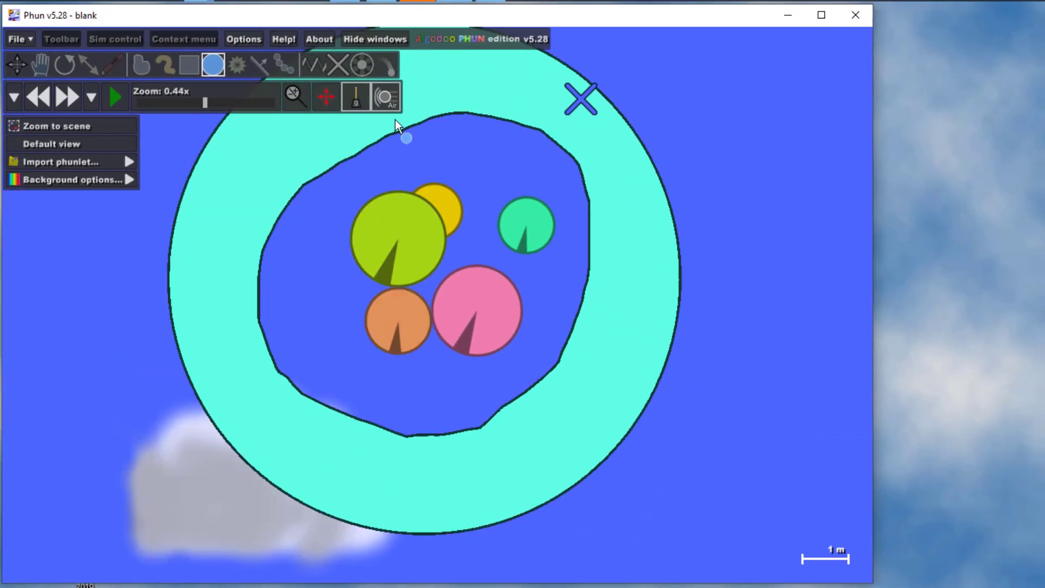
# Step: Attach tracers to the lime, orange, pink, teal and yellow circles inside the ring
pyautogui.click(387, 67)
pyautogui.scroll(4, 409, 233)
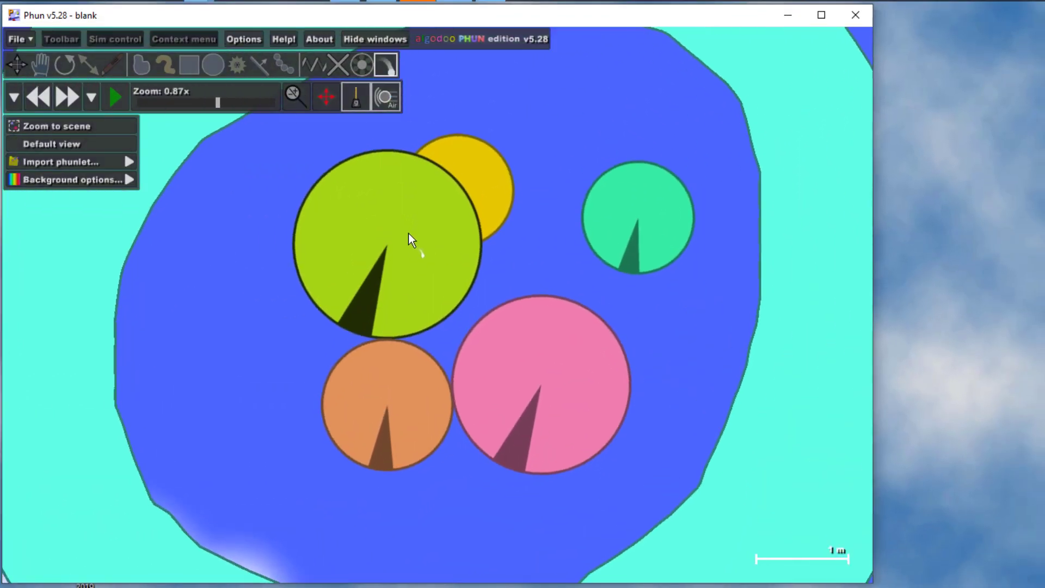
pyautogui.click(352, 218)
pyautogui.click(377, 271)
pyautogui.rightClick(409, 196)
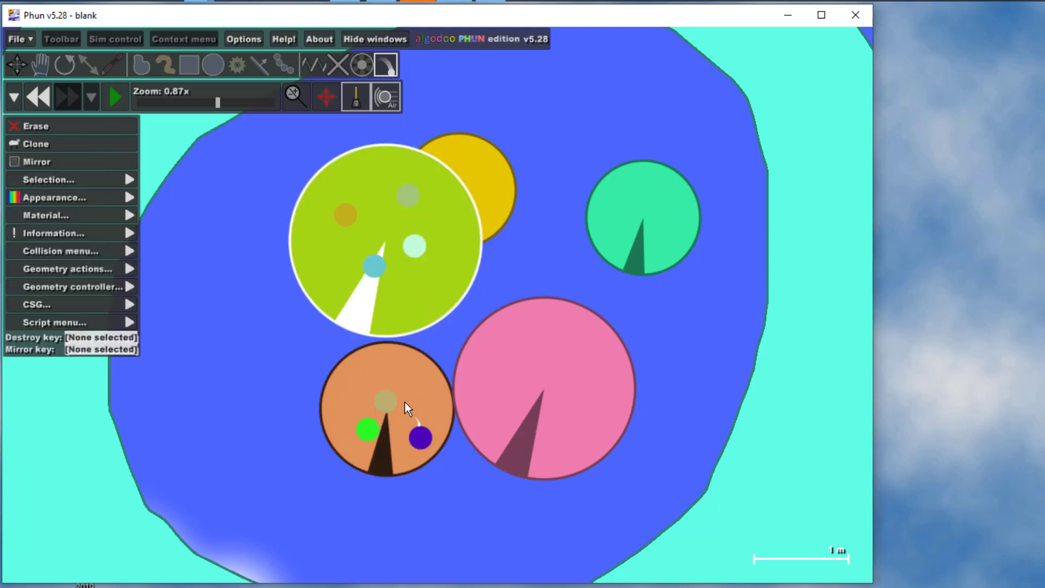
pyautogui.click(398, 383)
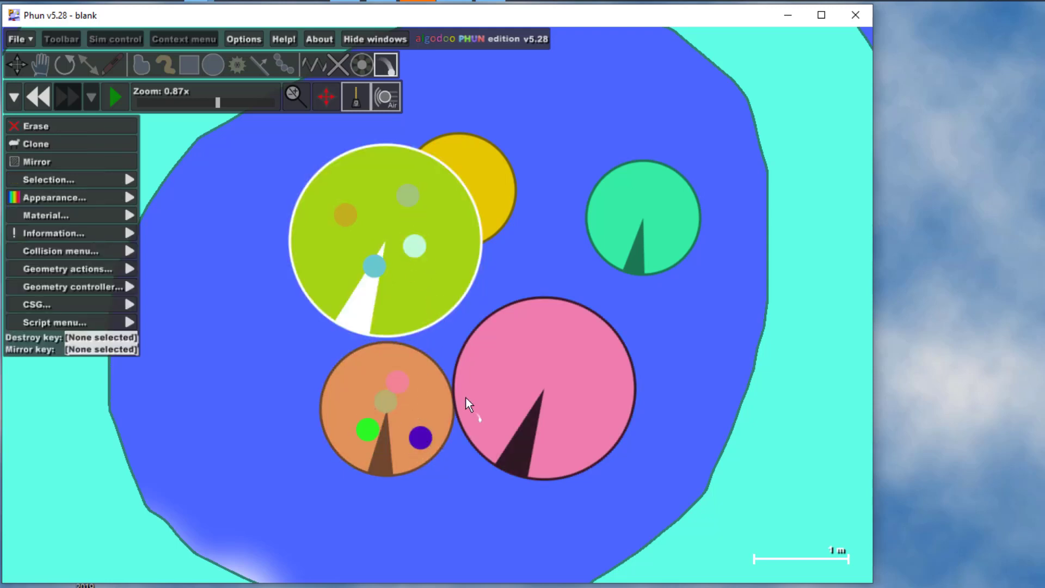
pyautogui.click(523, 432)
pyautogui.click(641, 220)
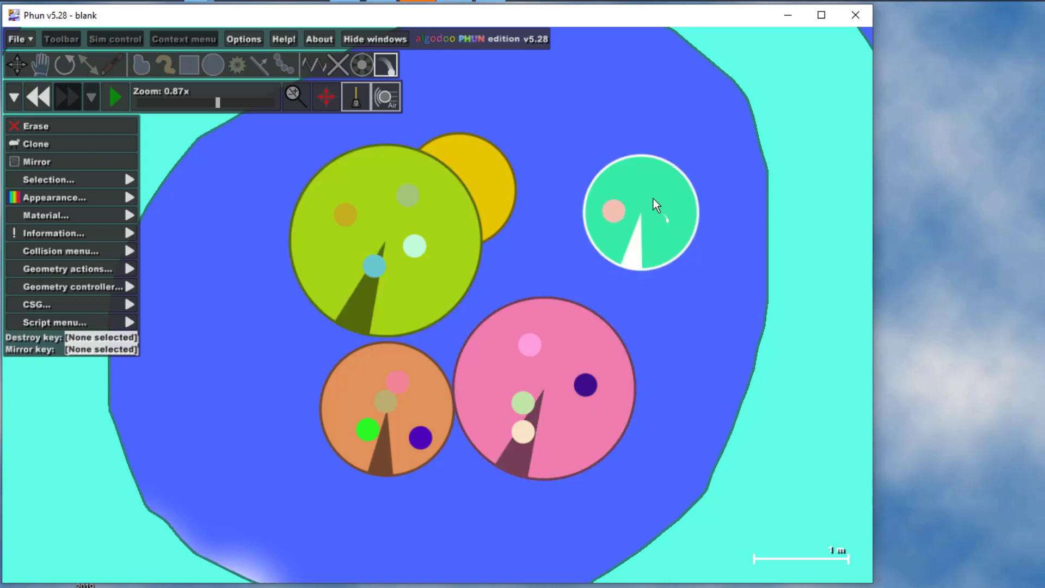
pyautogui.click(638, 237)
pyautogui.click(470, 175)
pyautogui.click(446, 153)
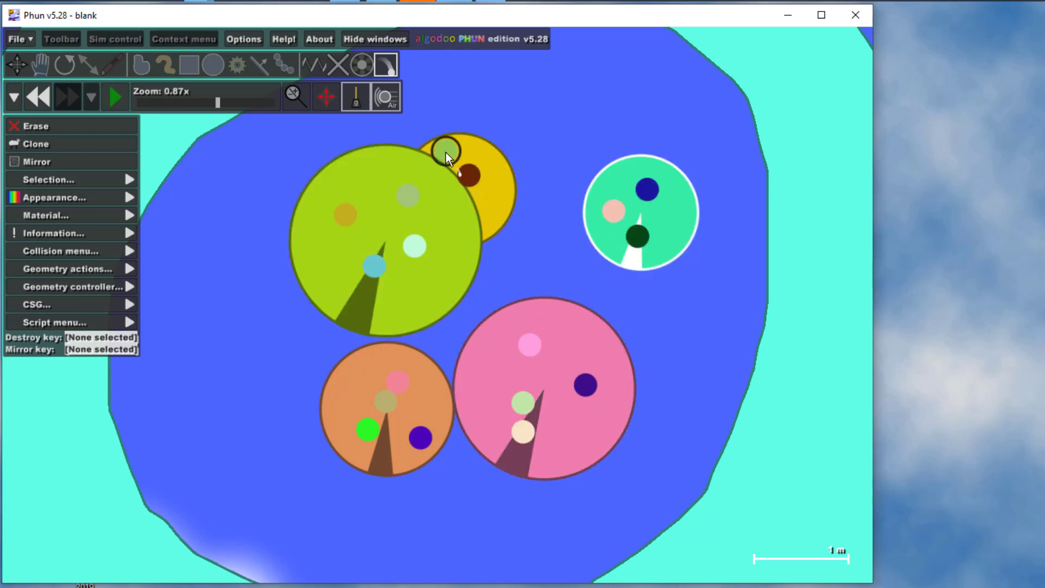
pyautogui.scroll(-10, 456, 261)
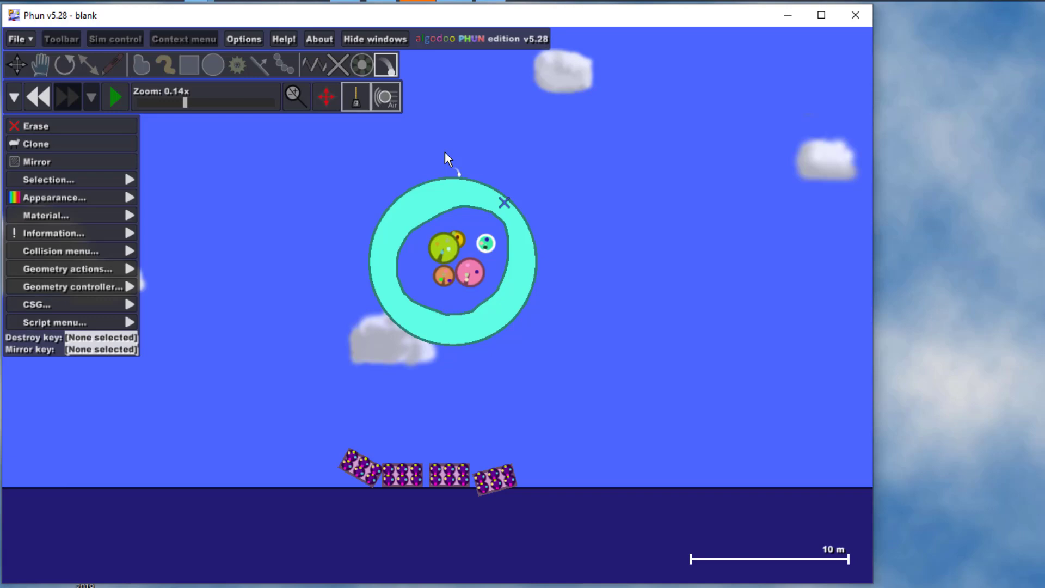
# Step: Run and rewind the simulation, then add another tracer to the teal circle
pyautogui.click(110, 101)
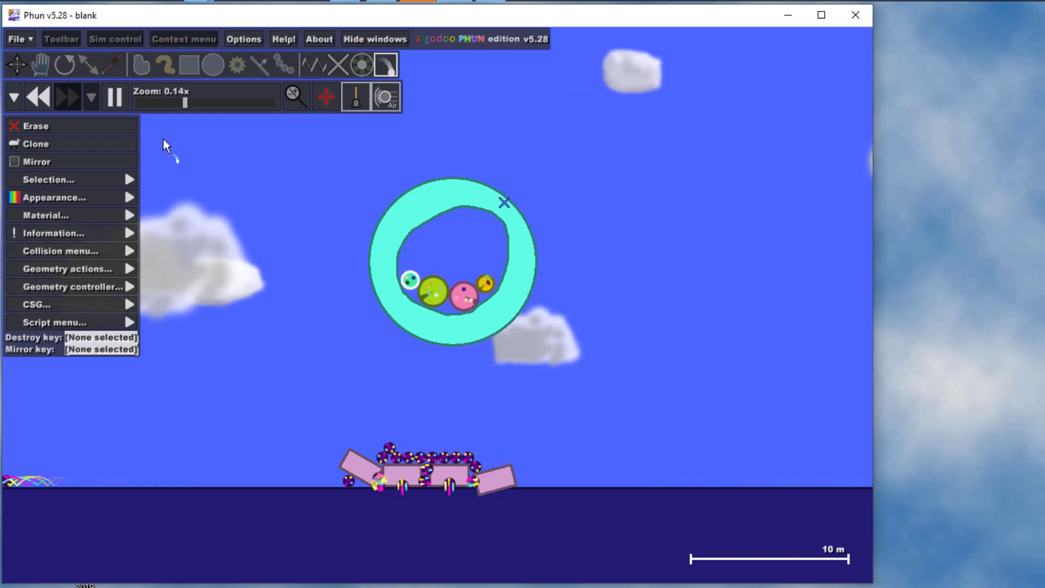
pyautogui.click(37, 97)
pyautogui.scroll(4, 493, 268)
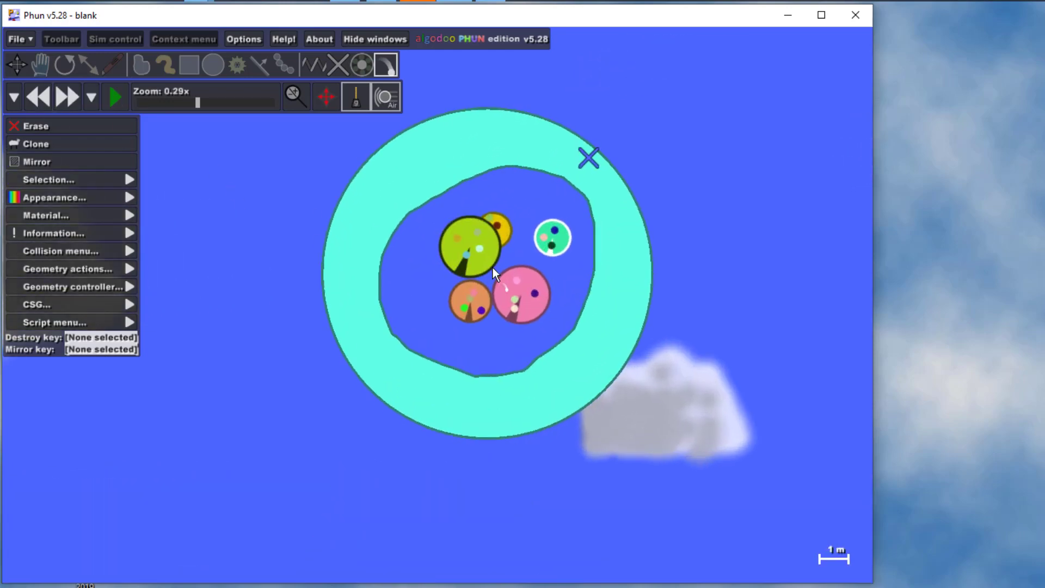
pyautogui.click(566, 243)
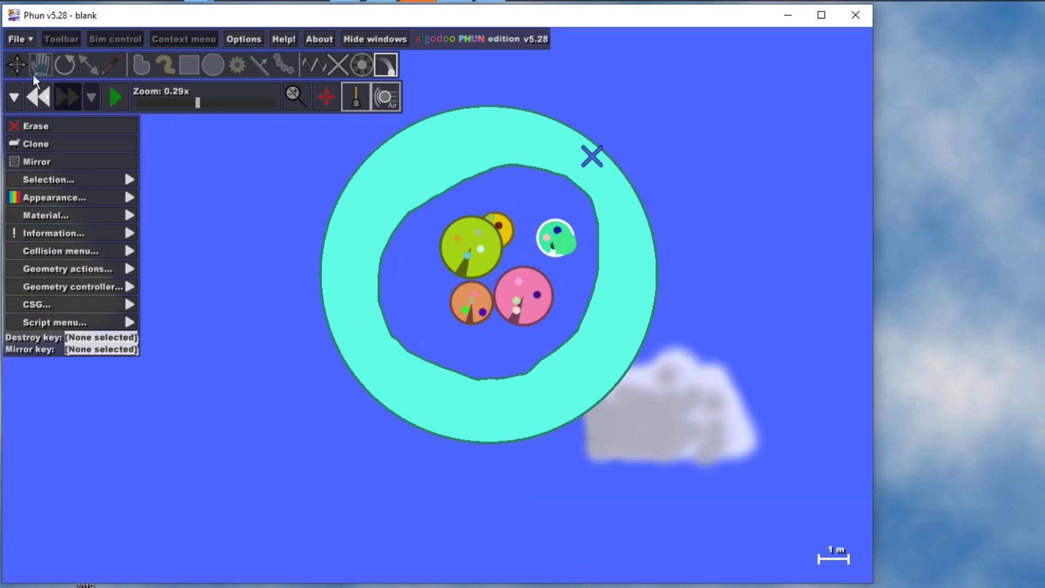
pyautogui.click(21, 61)
pyautogui.scroll(3, 479, 251)
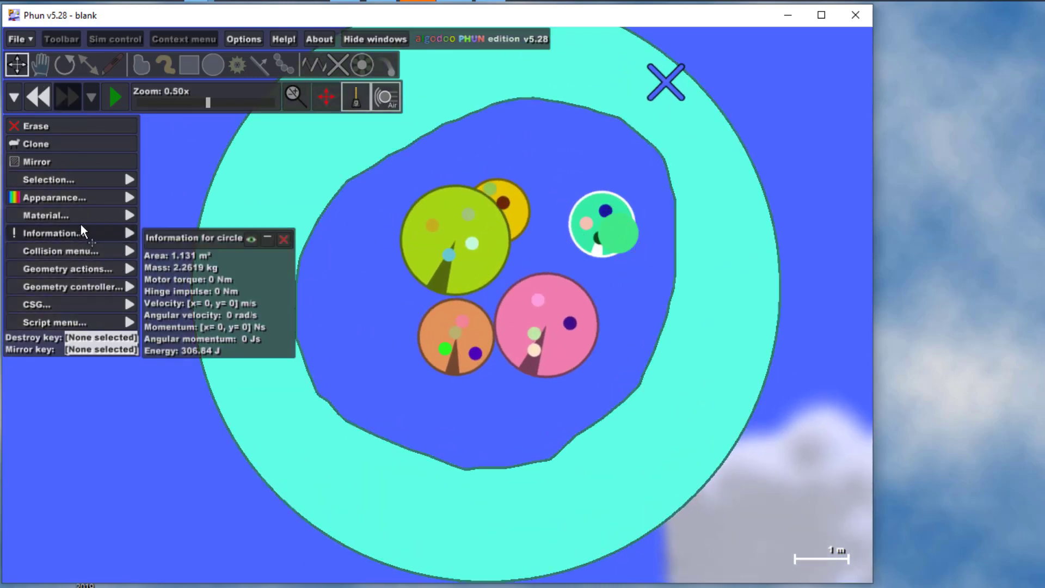
# Step: Raise the cyan ring's material restitution from 2.5 to 3.500
pyautogui.moveTo(82, 213)
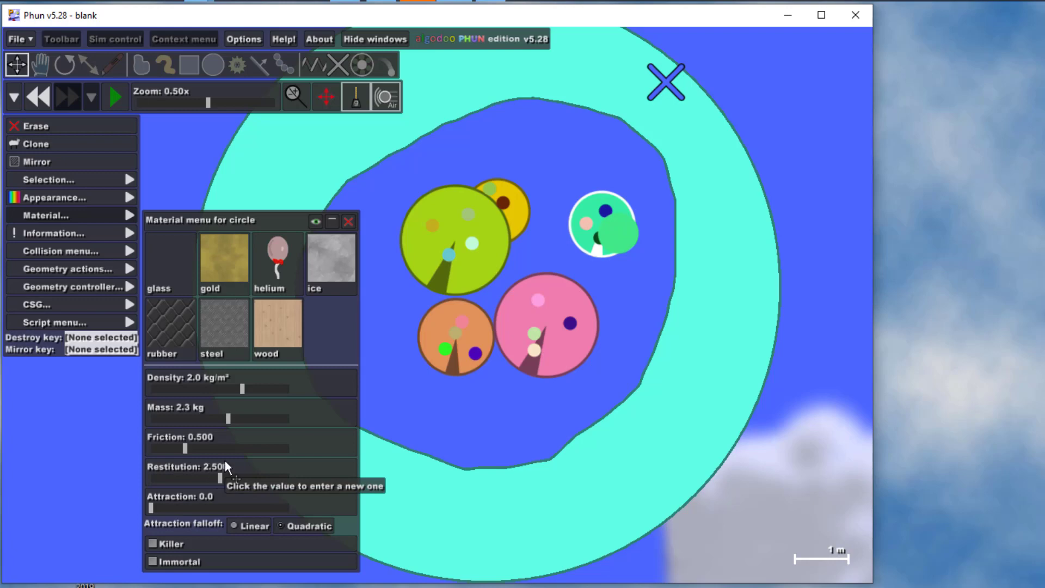
pyautogui.click(468, 459)
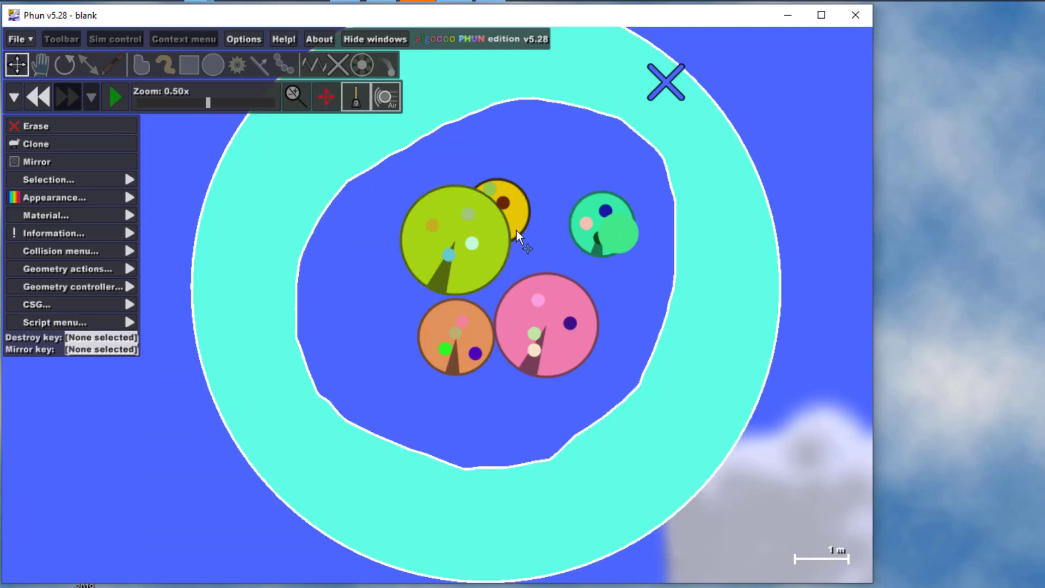
pyautogui.click(76, 215)
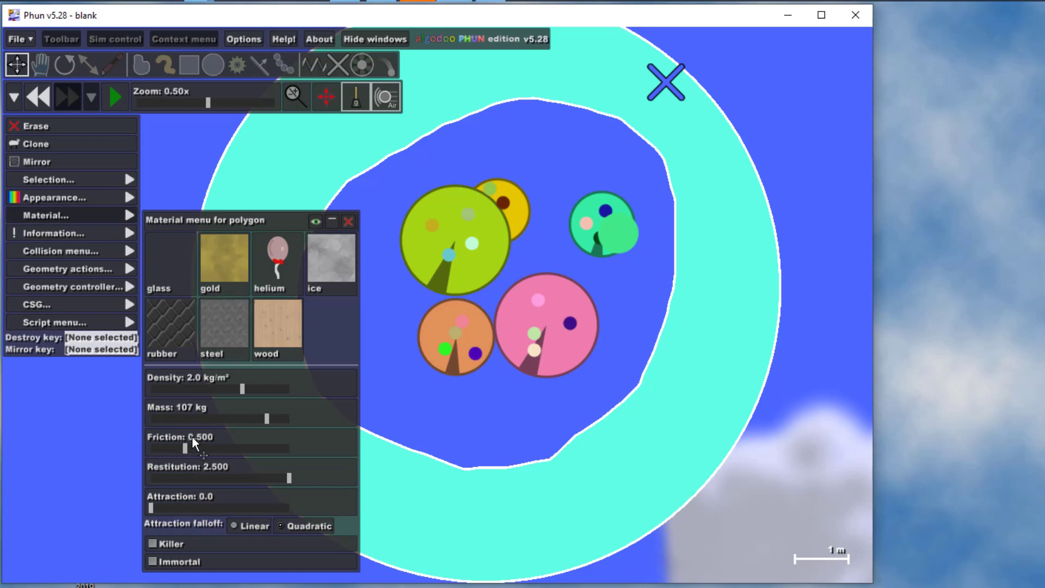
pyautogui.click(209, 468)
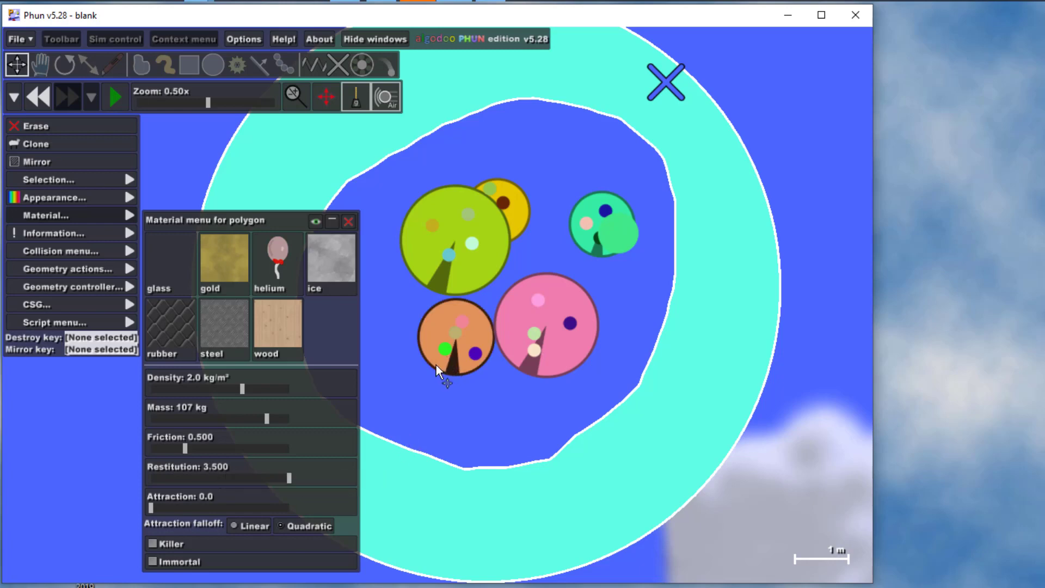
pyautogui.click(364, 394)
pyautogui.scroll(-8, 376, 384)
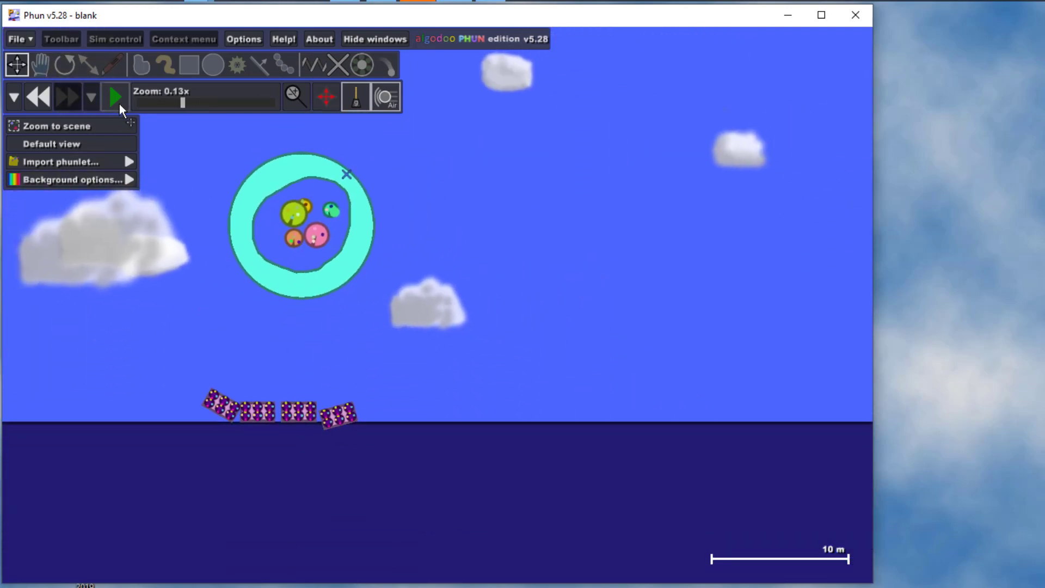
pyautogui.click(115, 86)
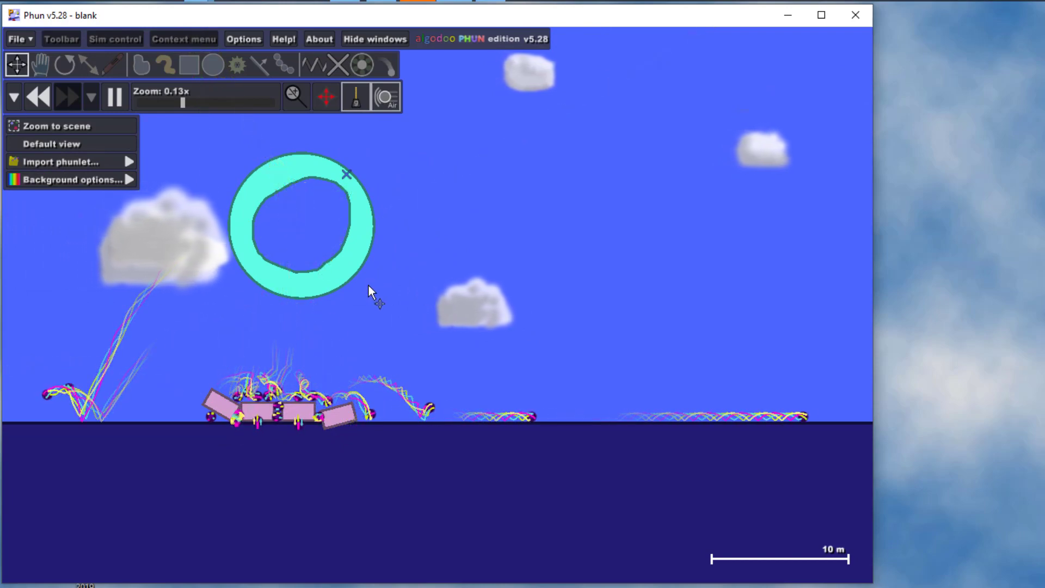
pyautogui.click(40, 98)
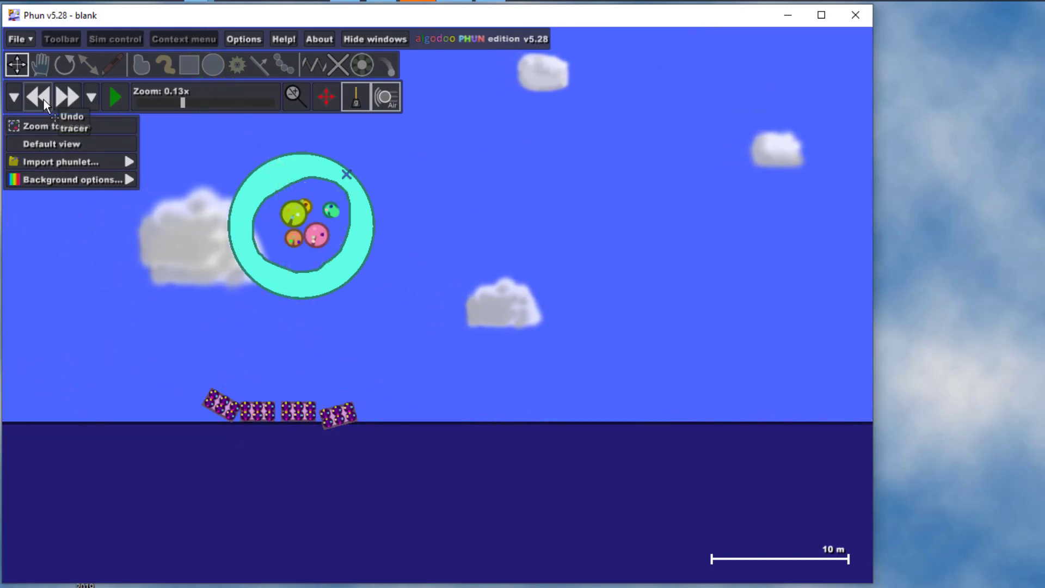
pyautogui.scroll(-2, 200, 227)
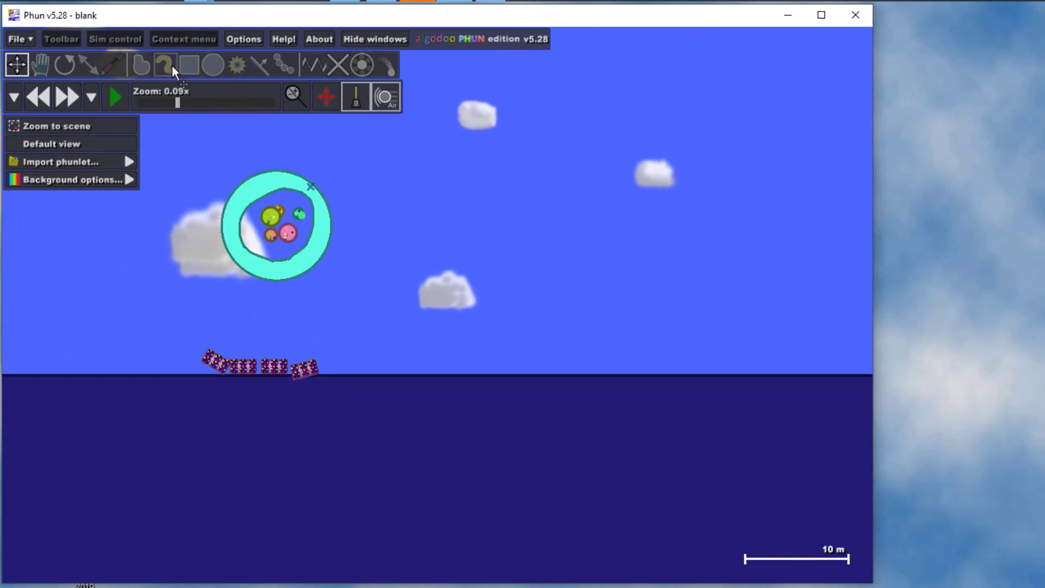
# Step: Clone the ball-filled ring into four, move two copies lower left, and run the simulation
pyautogui.click(189, 65)
pyautogui.moveTo(162, 153); pyautogui.dragTo(361, 316)
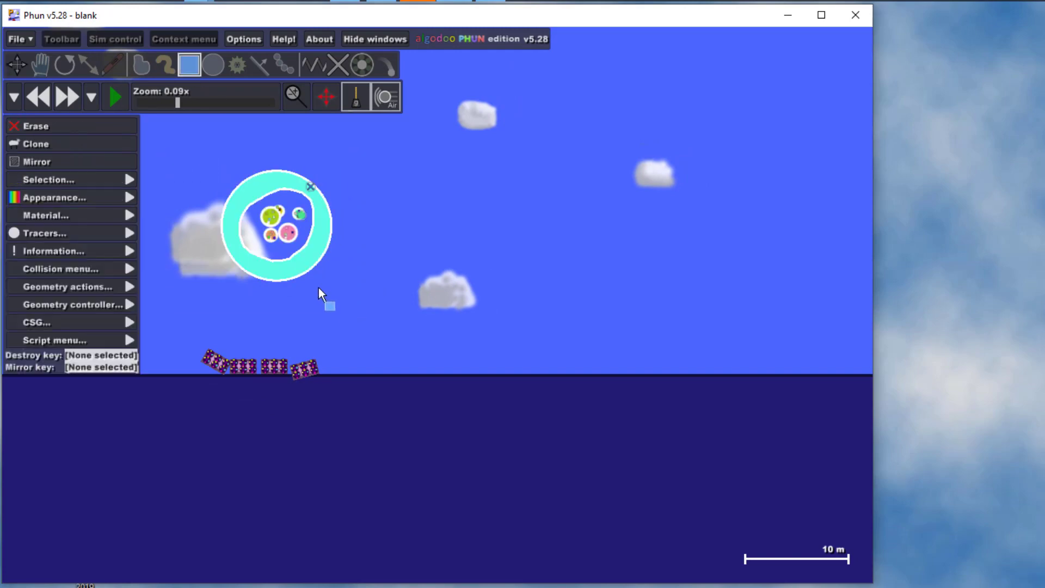
pyautogui.click(38, 144)
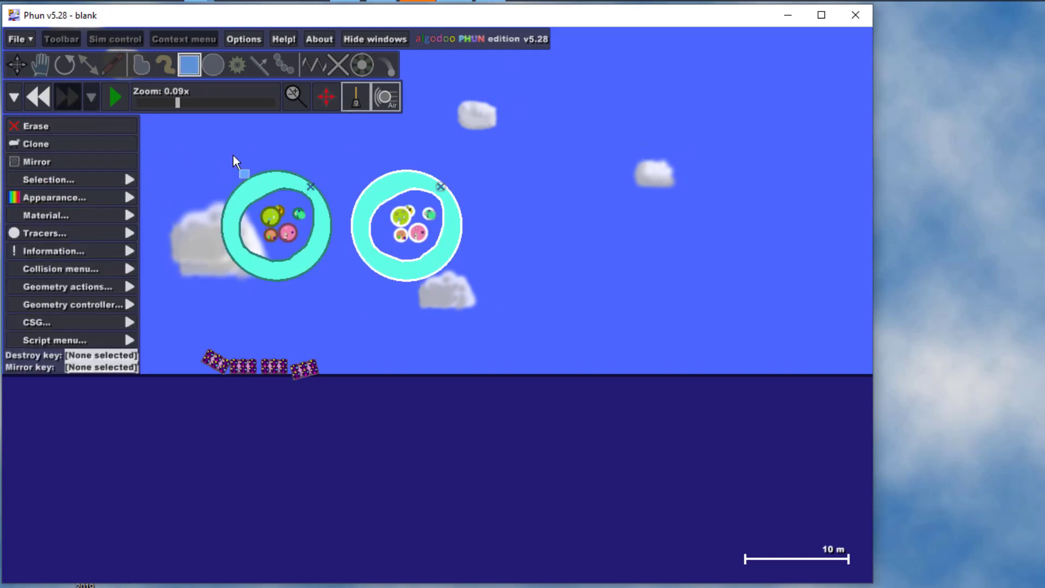
pyautogui.moveTo(210, 145)
pyautogui.mouseDown()
pyautogui.moveTo(298, 263)
pyautogui.moveTo(504, 308)
pyautogui.mouseUp()
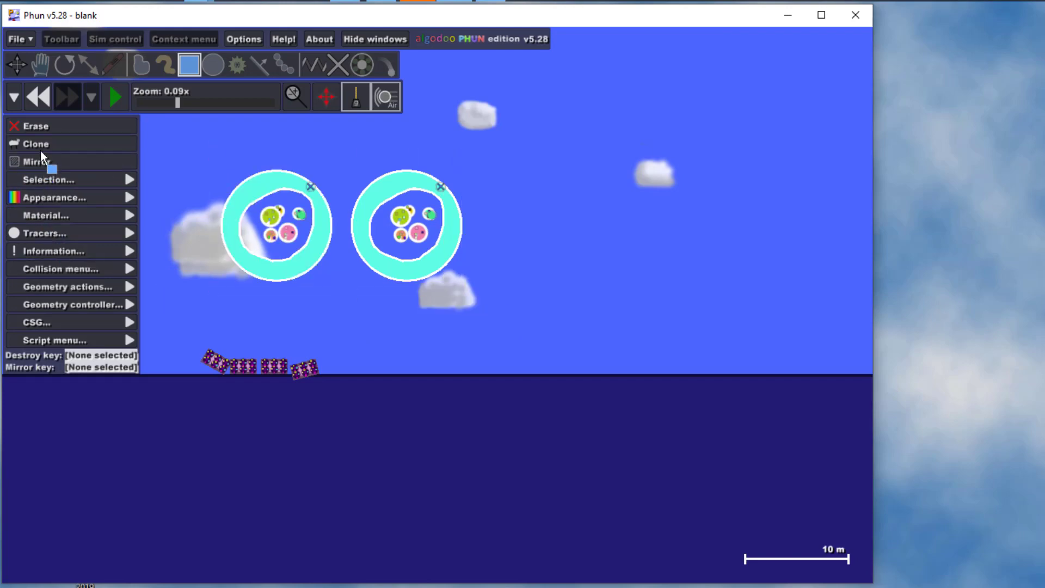
pyautogui.click(54, 141)
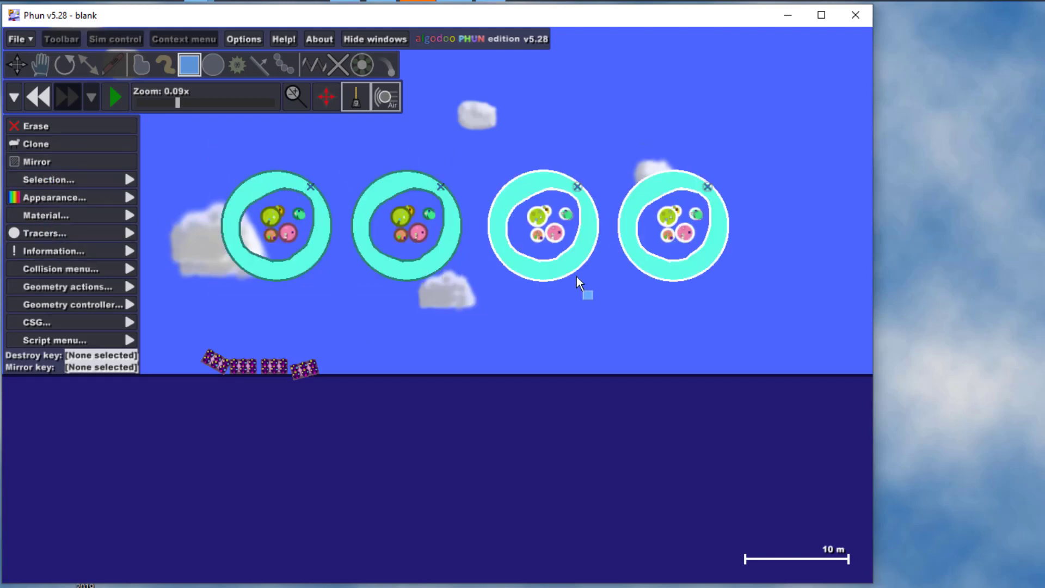
pyautogui.moveTo(573, 264)
pyautogui.mouseDown()
pyautogui.moveTo(341, 341)
pyautogui.moveTo(215, 341)
pyautogui.mouseUp()
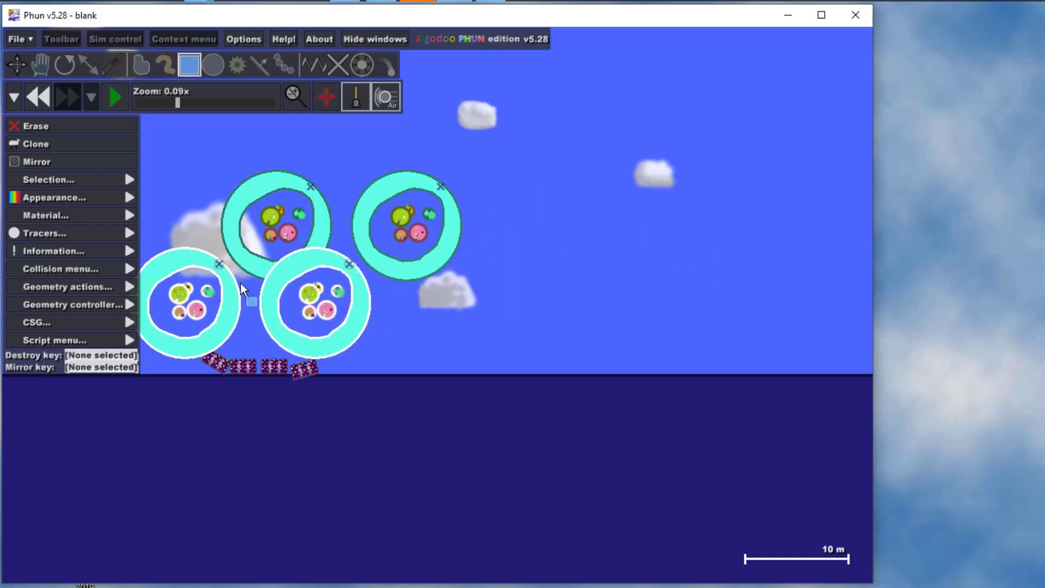
pyautogui.click(114, 95)
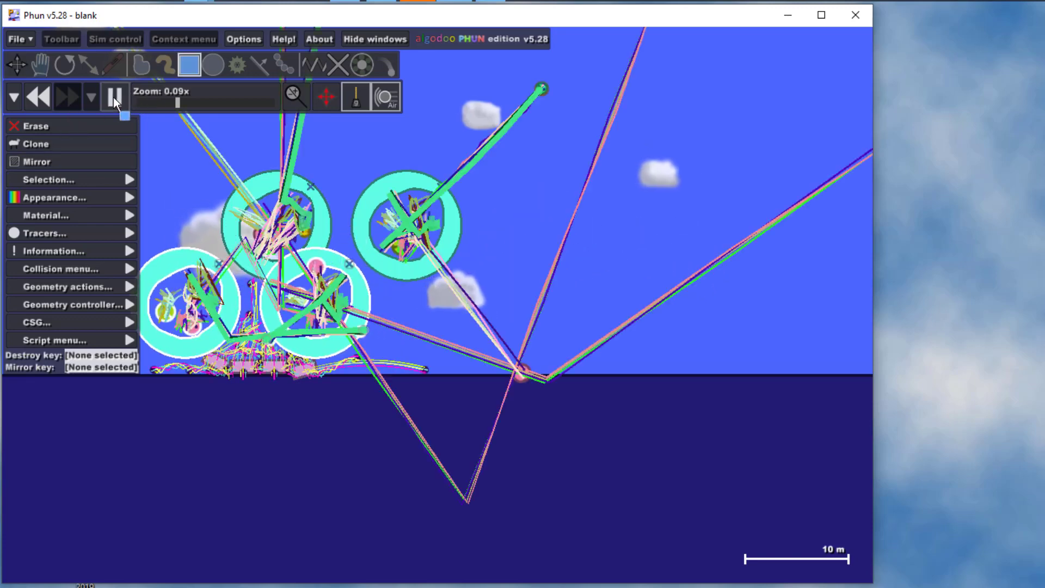